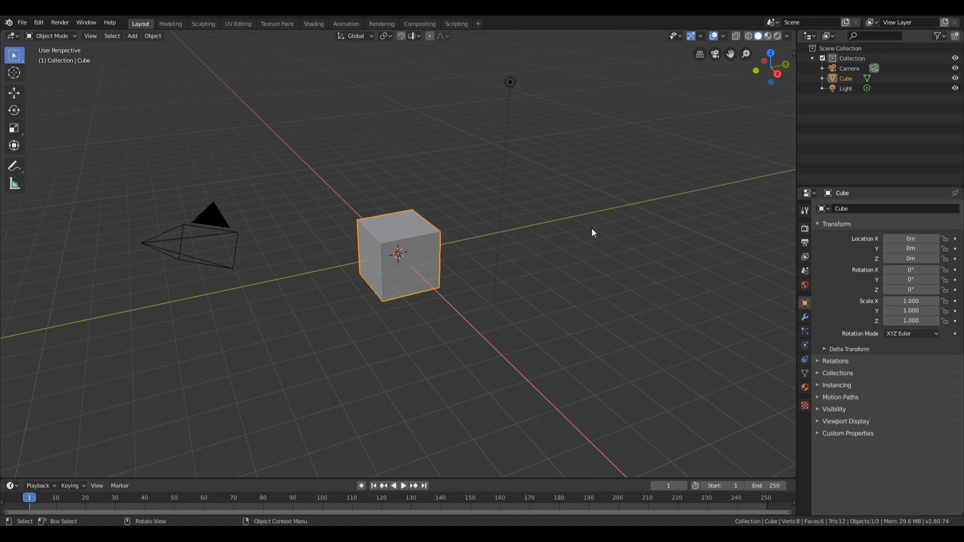
Delete all the default scene objects: the cube, camera and light
drag(161, 80, 548, 294)
click(654, 295)
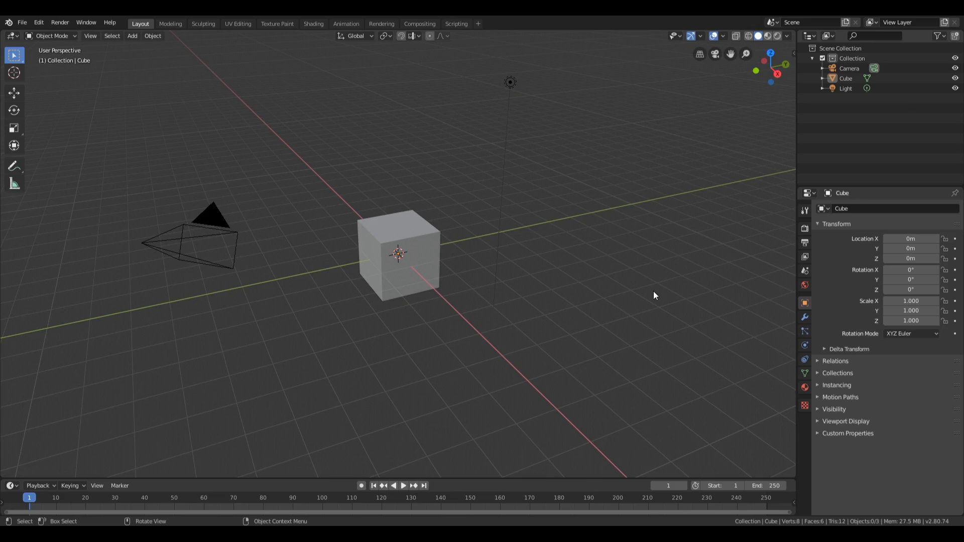
key(a)
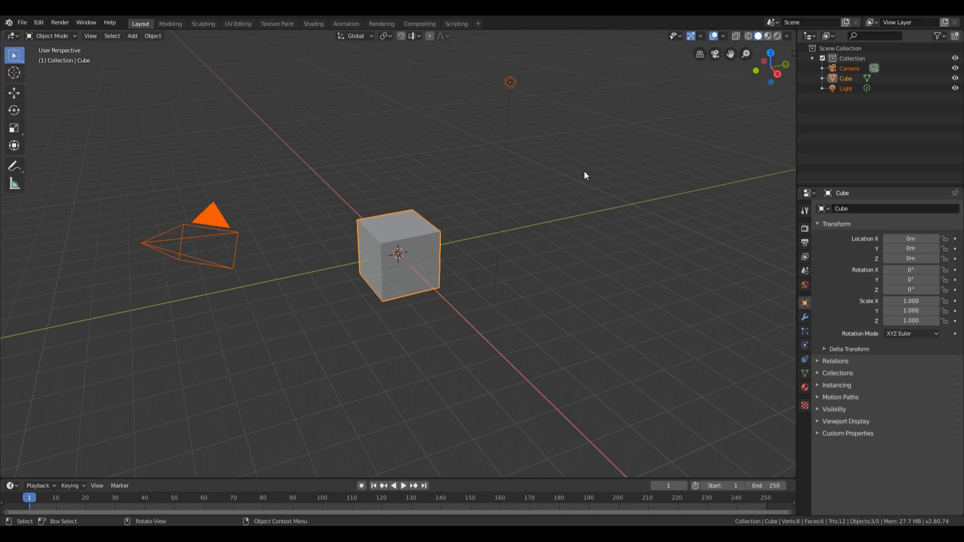
key(x)
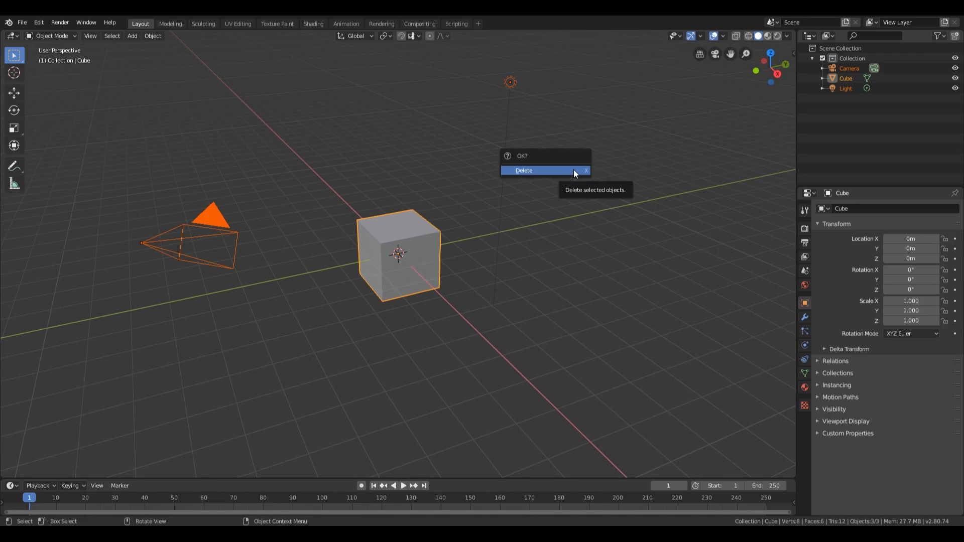
click(568, 170)
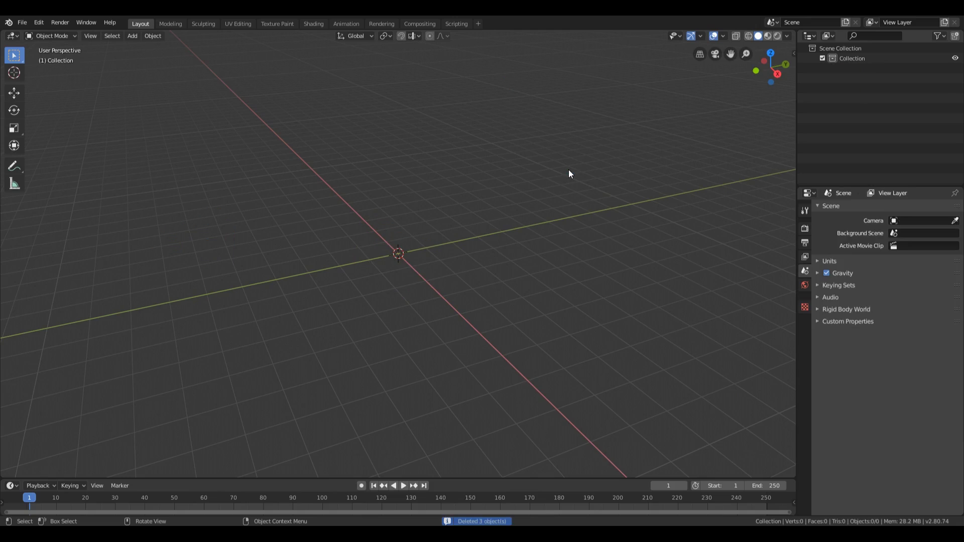
Add a cylinder mesh at the scene origin
key(shift+ctrl+alt+KP_Divide)
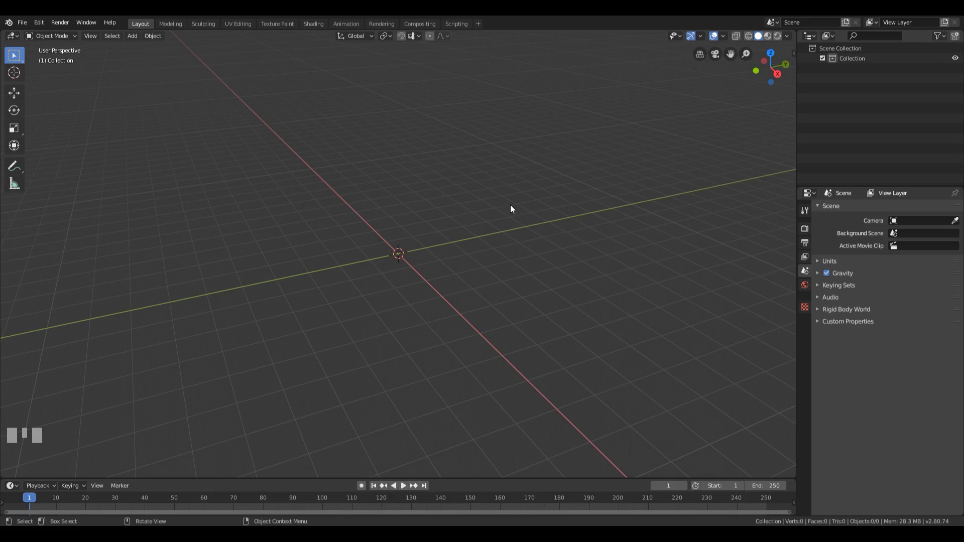
key(shift+ctrl+alt+KP_Divide)
click(153, 36)
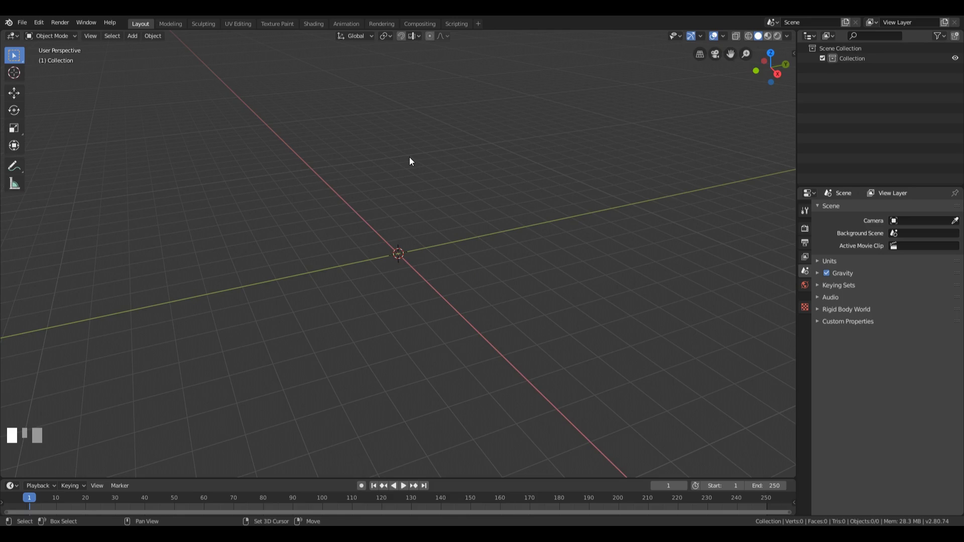
key(shift+a)
mouse_move(410, 159)
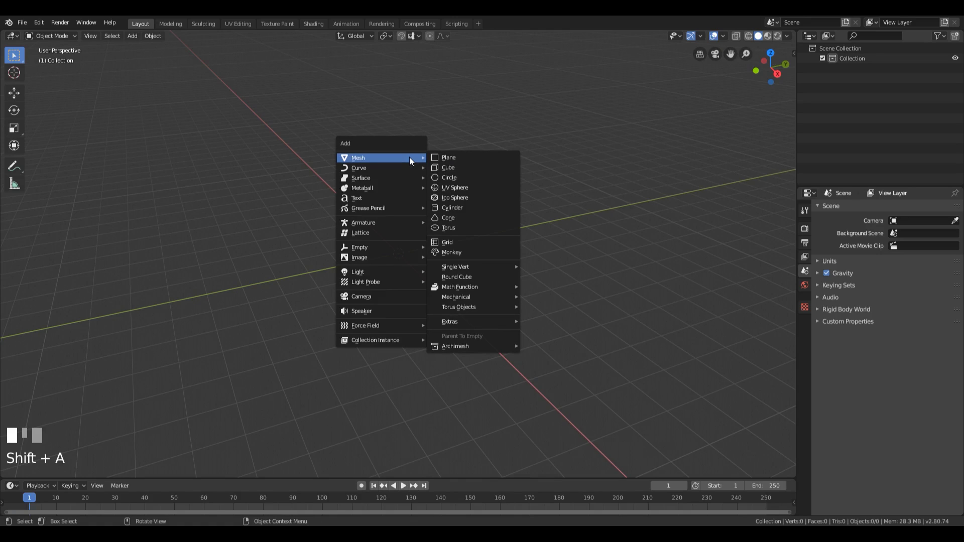
click(466, 207)
key(shift+ctrl+alt+KP_Divide)
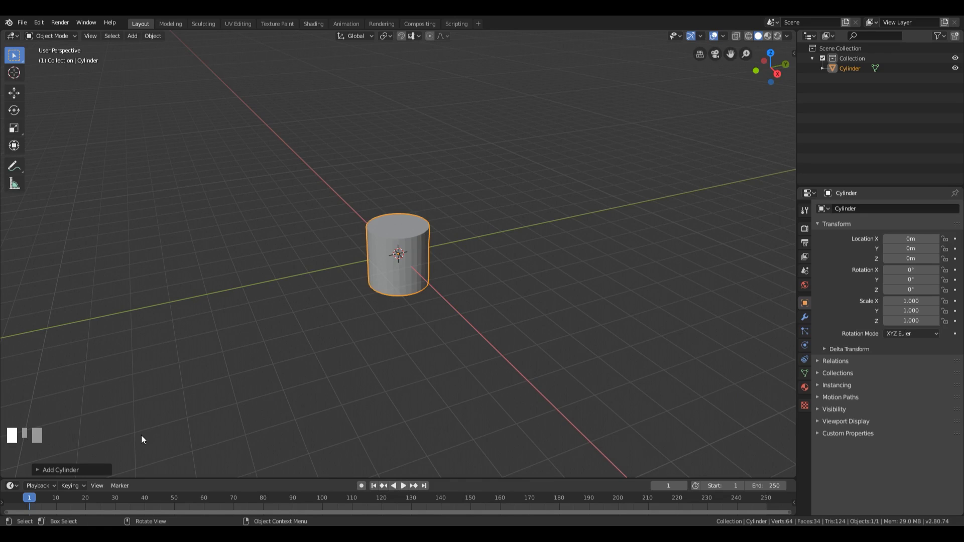
Set the new cylinder's vertex count to 8 in its creation settings
click(59, 471)
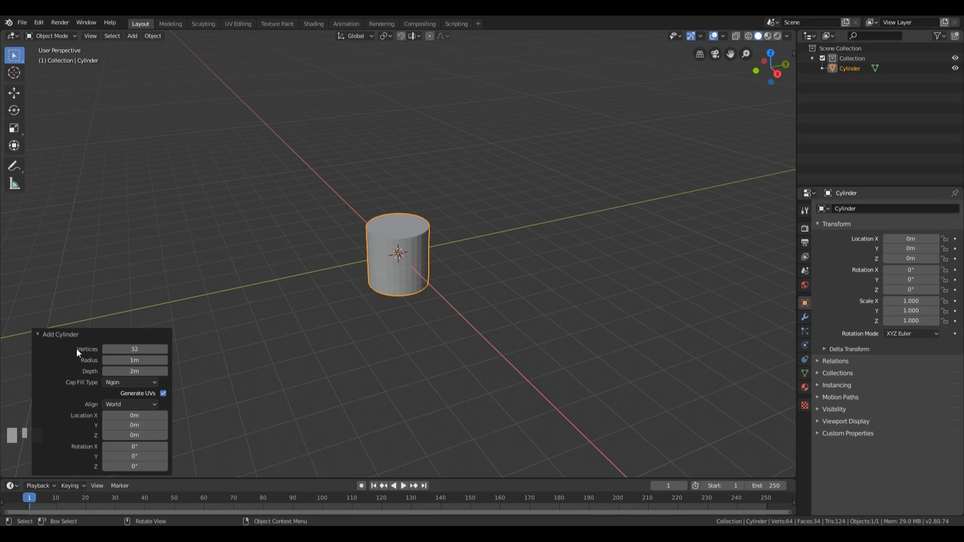
click(138, 347)
text(8)
key(KP_Enter)
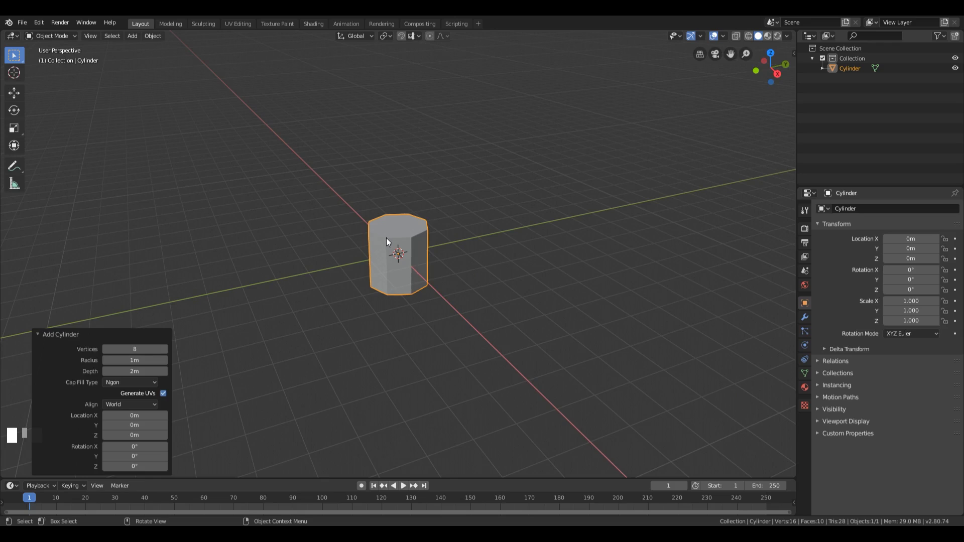
key(shift+ctrl+alt+KP_Divide)
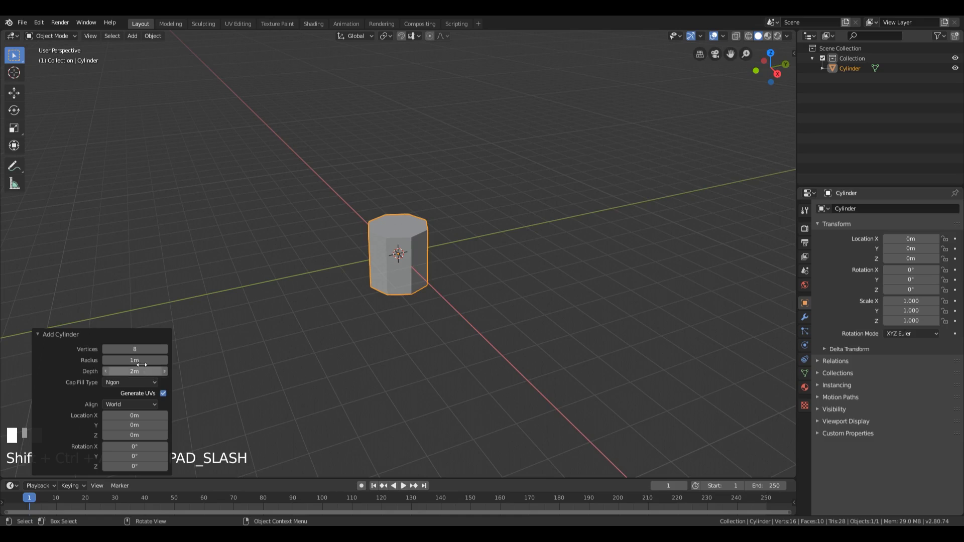
click(66, 333)
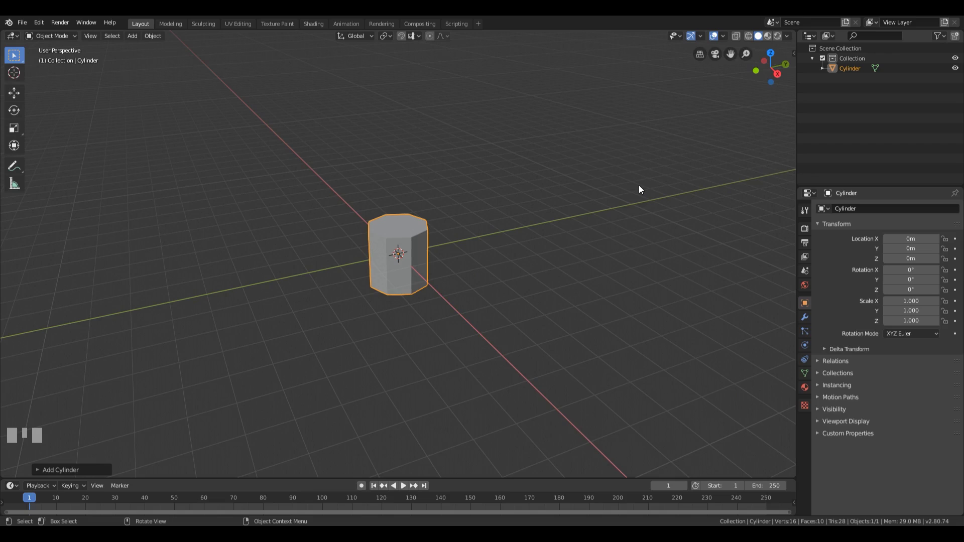
View the cylinder from the front and enter Edit Mode on it
key(KP_1)
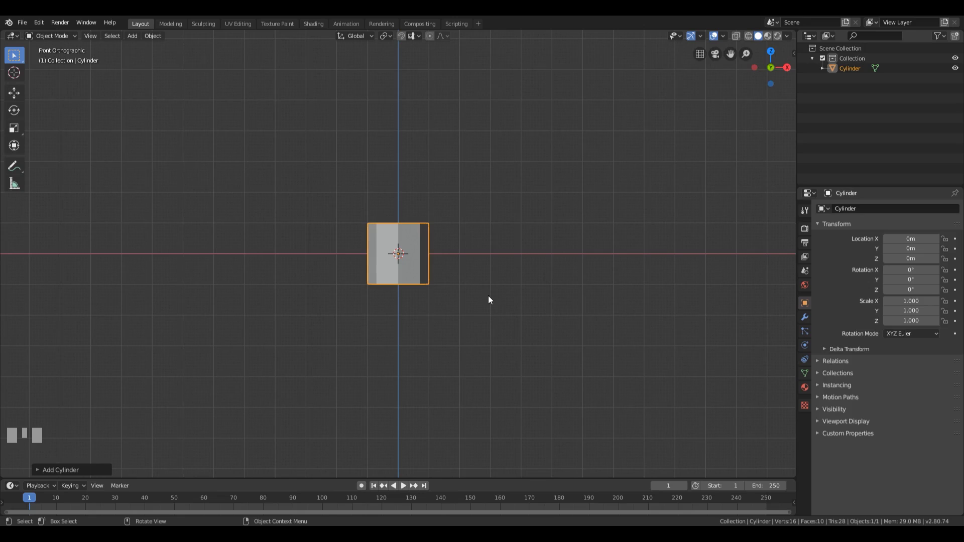
key(Tab)
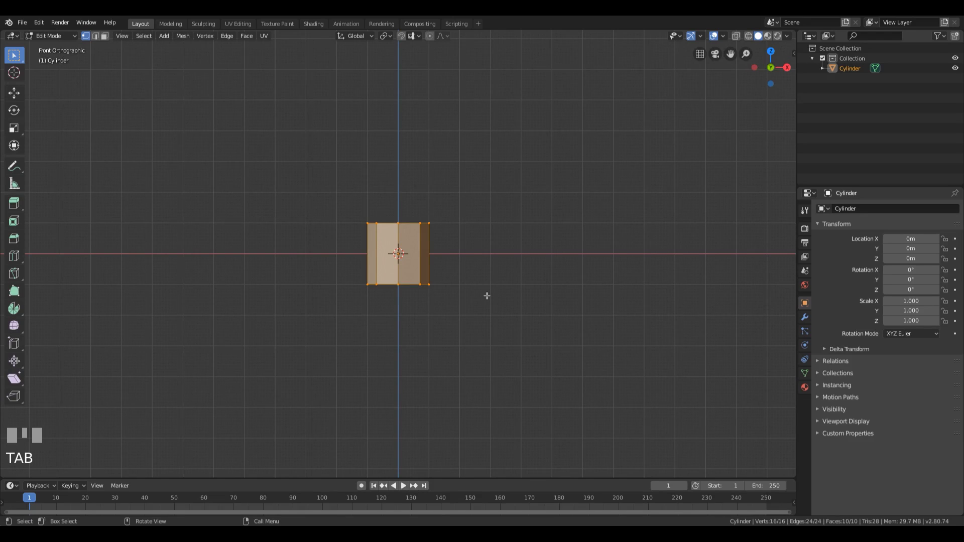
scroll(448, 278, up, 1)
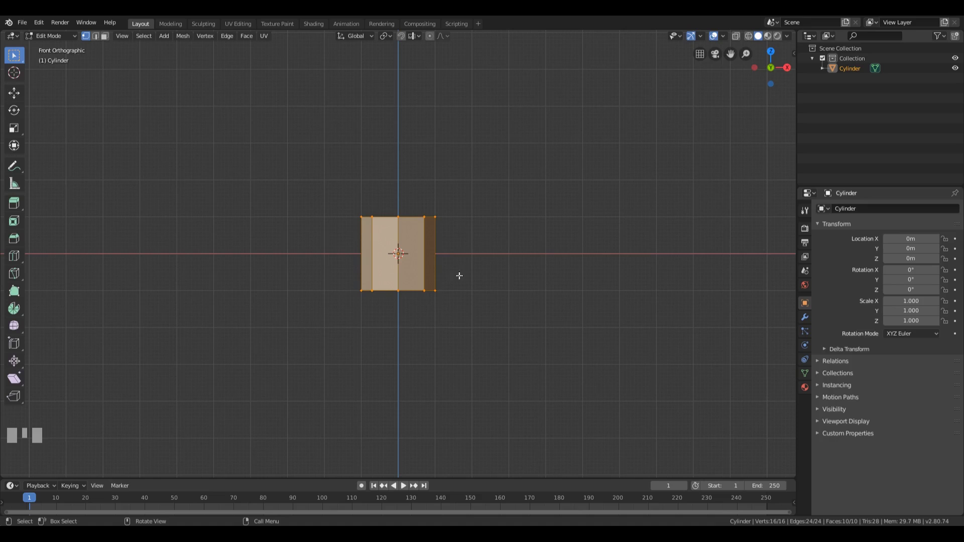
scroll(439, 267, up, 5)
scroll(439, 267, down, 3)
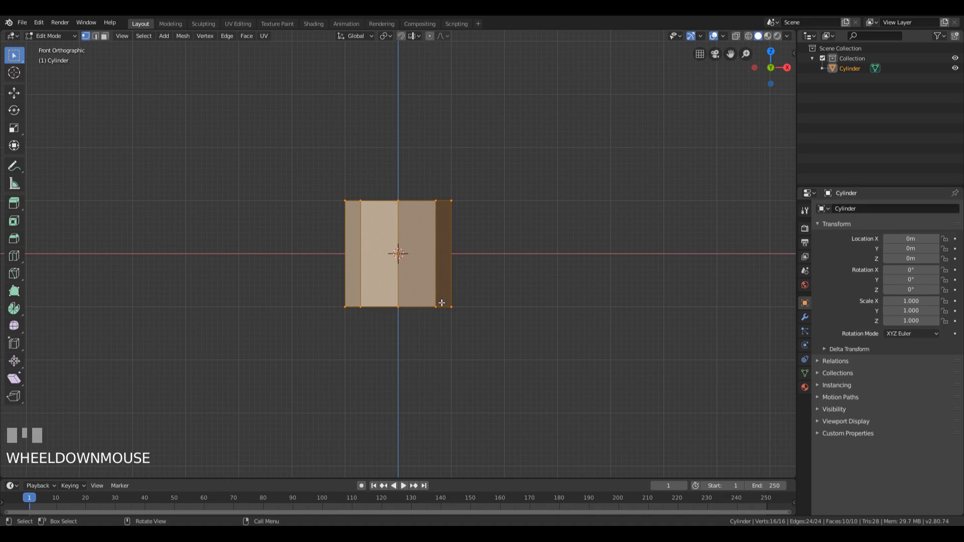
scroll(451, 298, down, 1)
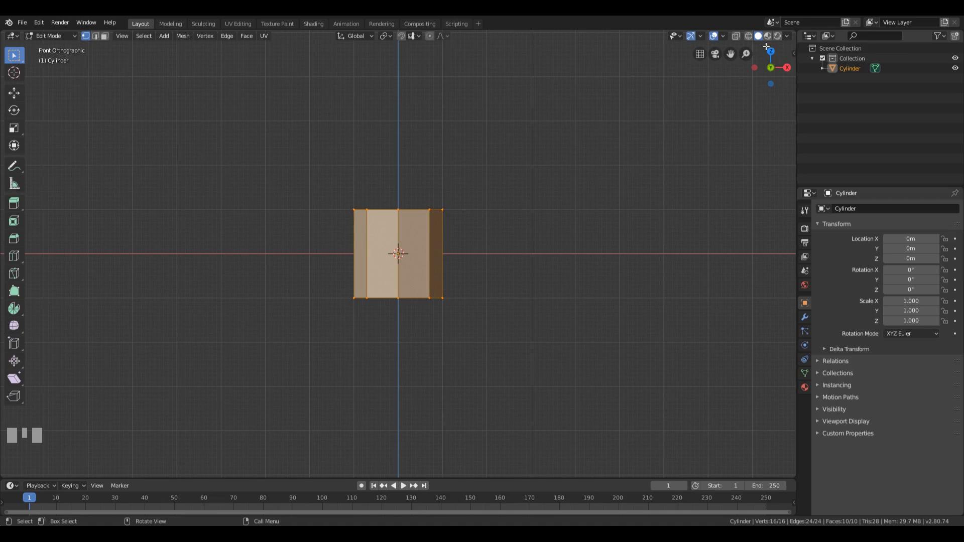
Display the cylinder mesh in wireframe shading
click(749, 38)
click(758, 37)
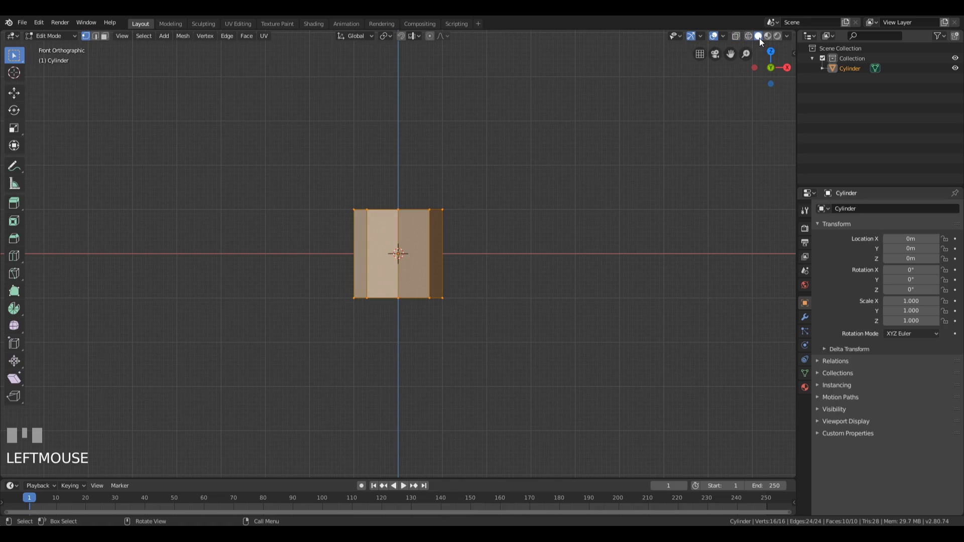
key(z)
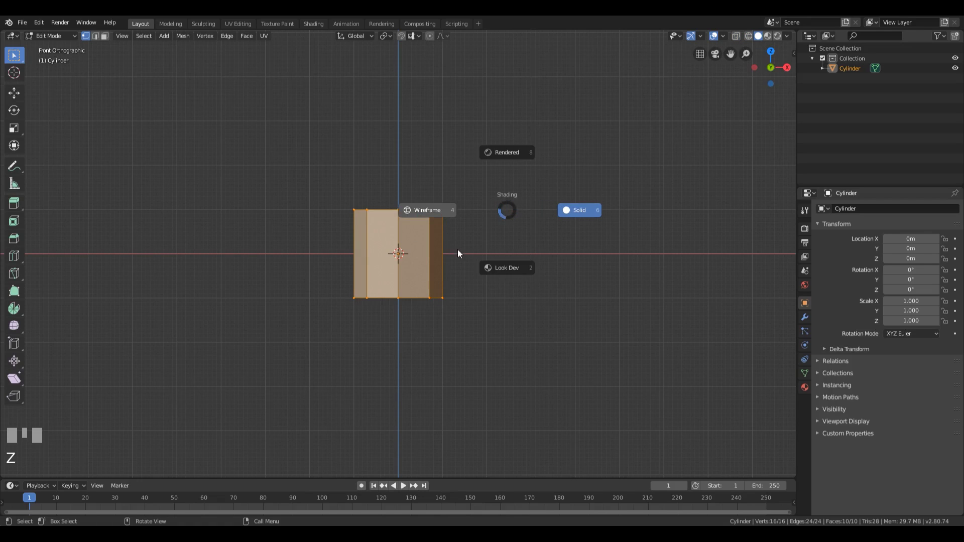
click(441, 219)
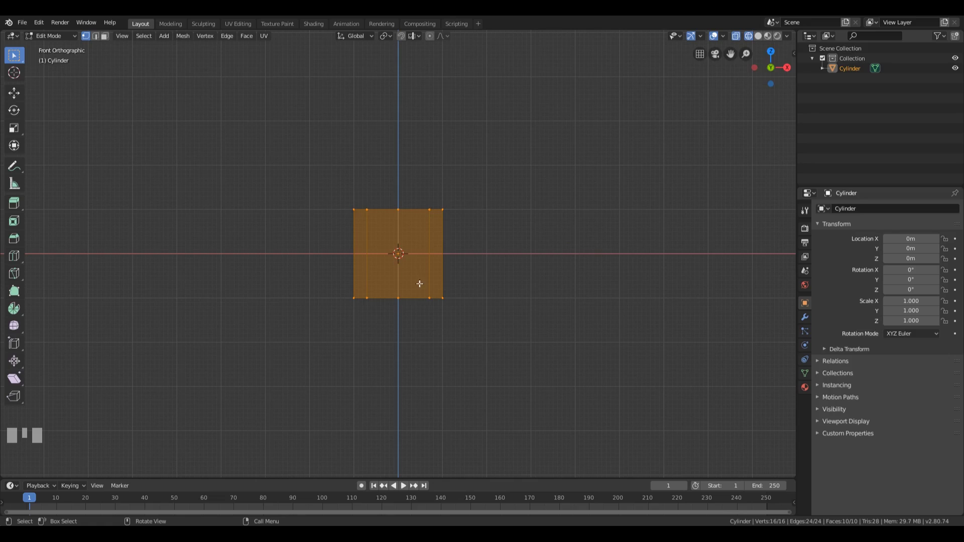
key(z)
click(415, 269)
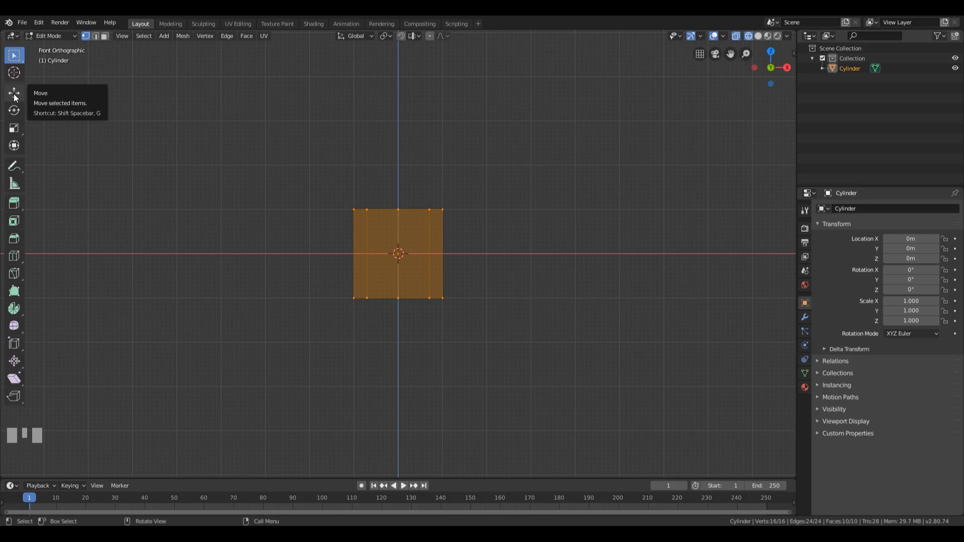
Move the whole cylinder mesh up 3 m along the global Z axis in snapped increments
key(g)
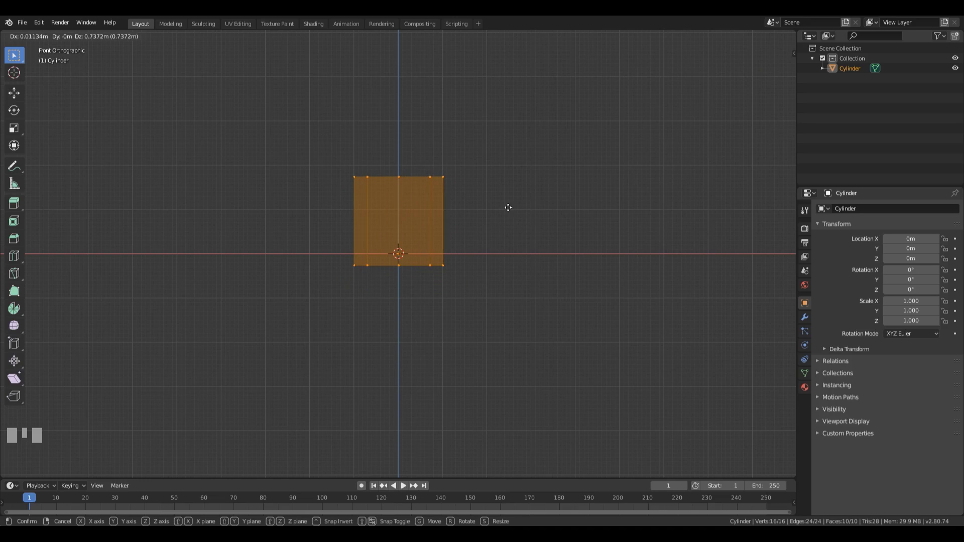
key(z)
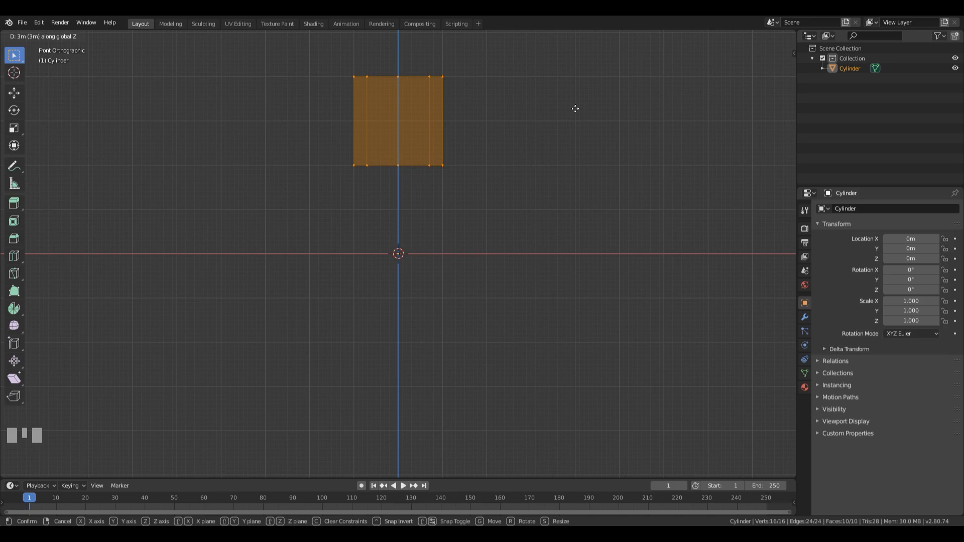
ctrl+click(576, 108)
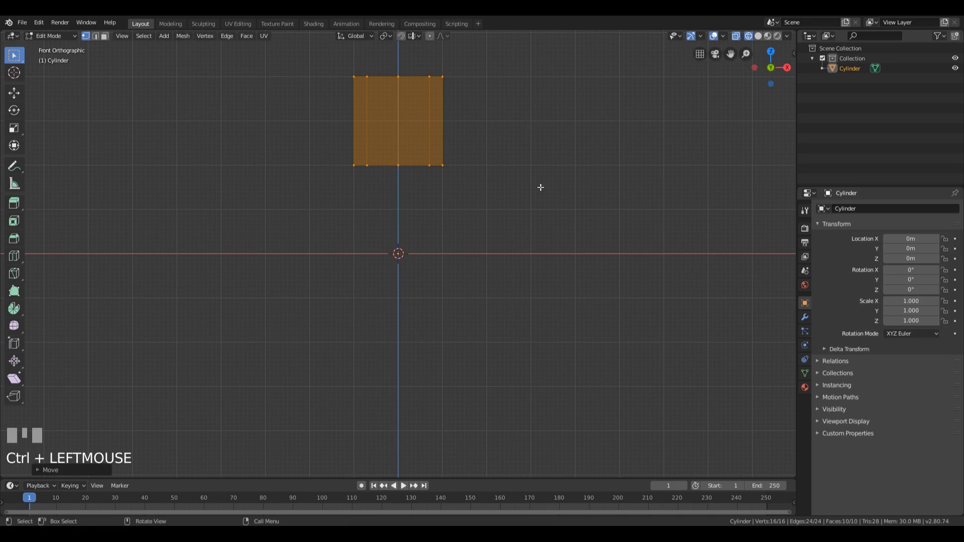
Select the cylinder's upper ring of vertices and raise it 1 m along the Z axis in snapped increments
shift+middle_drag(559, 134, 545, 244)
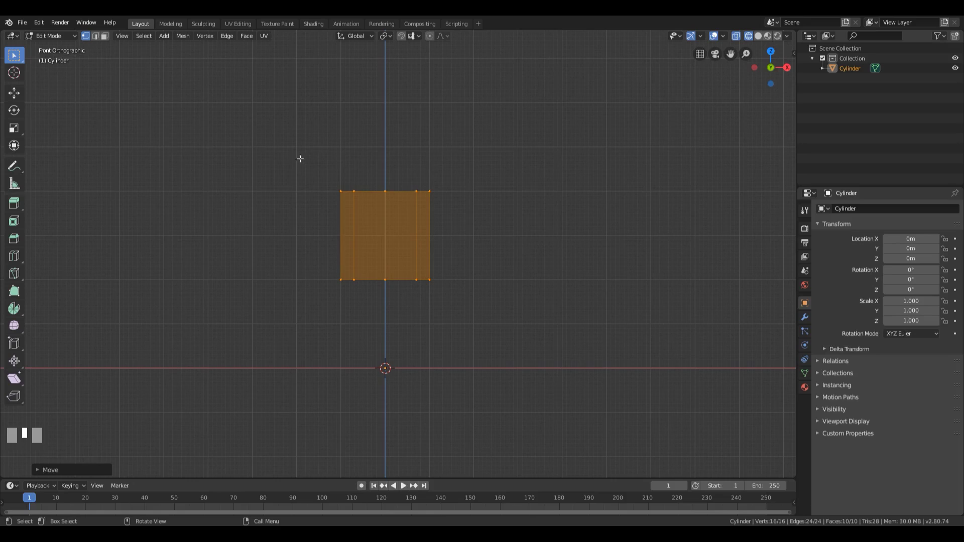
drag(273, 150, 506, 214)
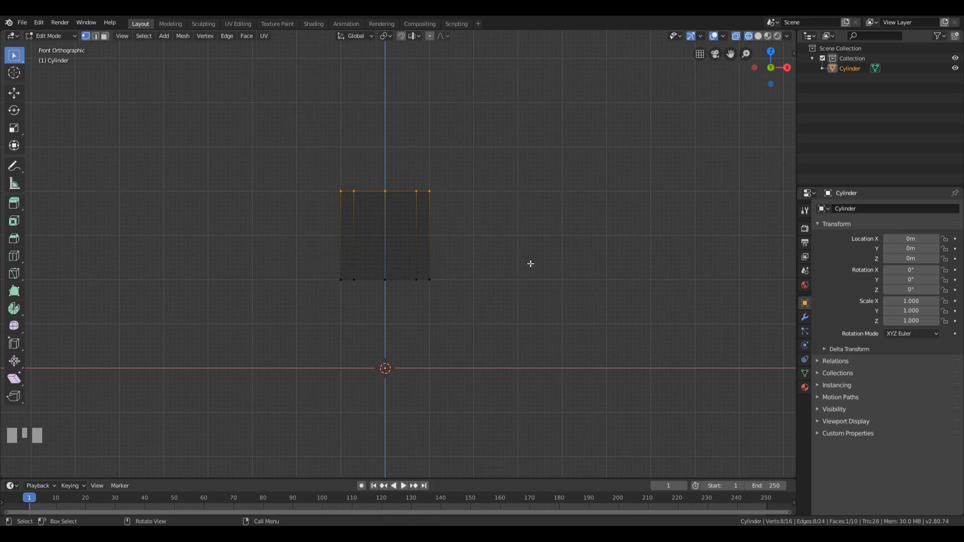
middle_drag(458, 211, 477, 206)
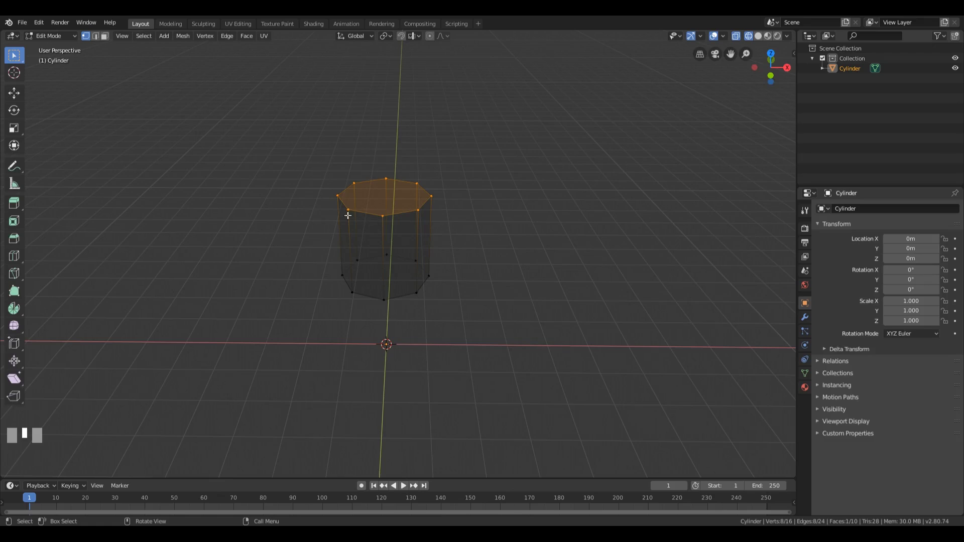
key(KP_1)
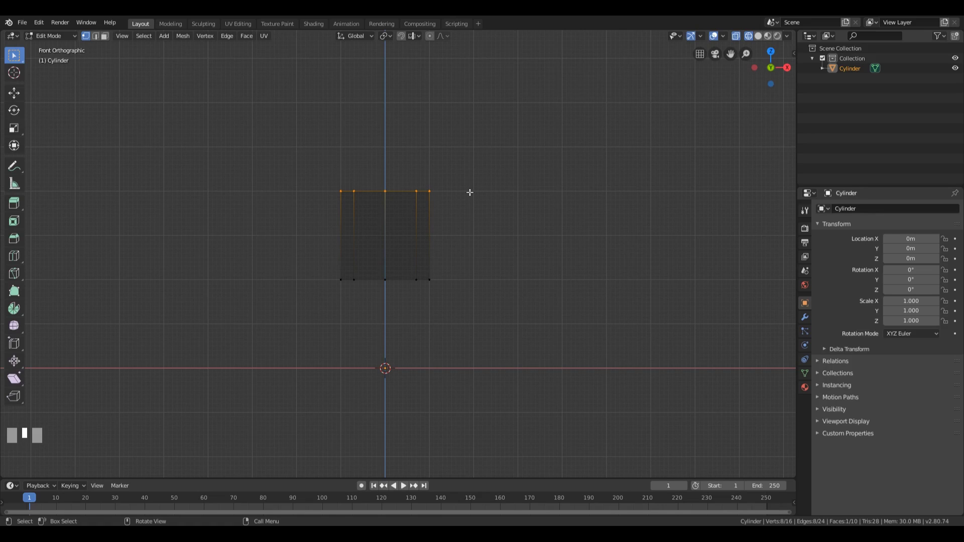
key(g)
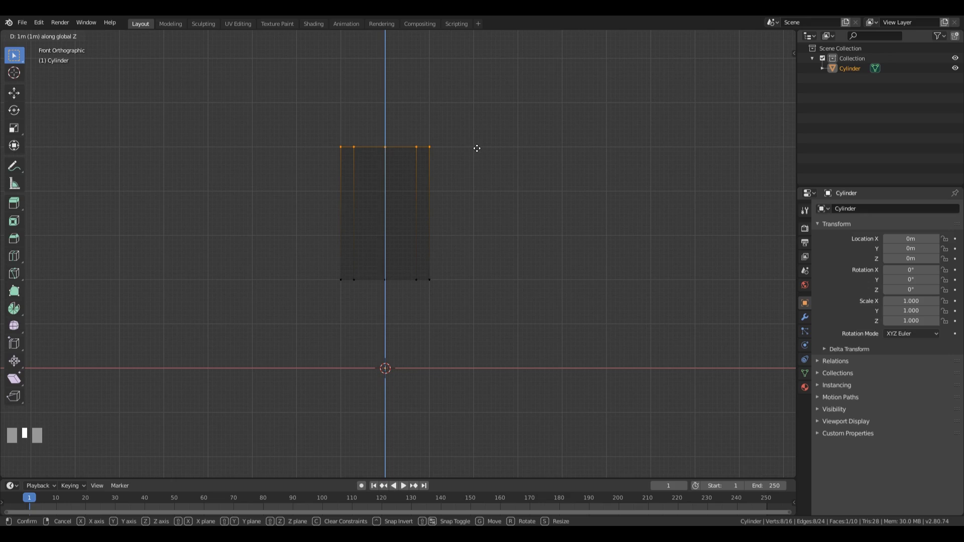
ctrl+click(477, 149)
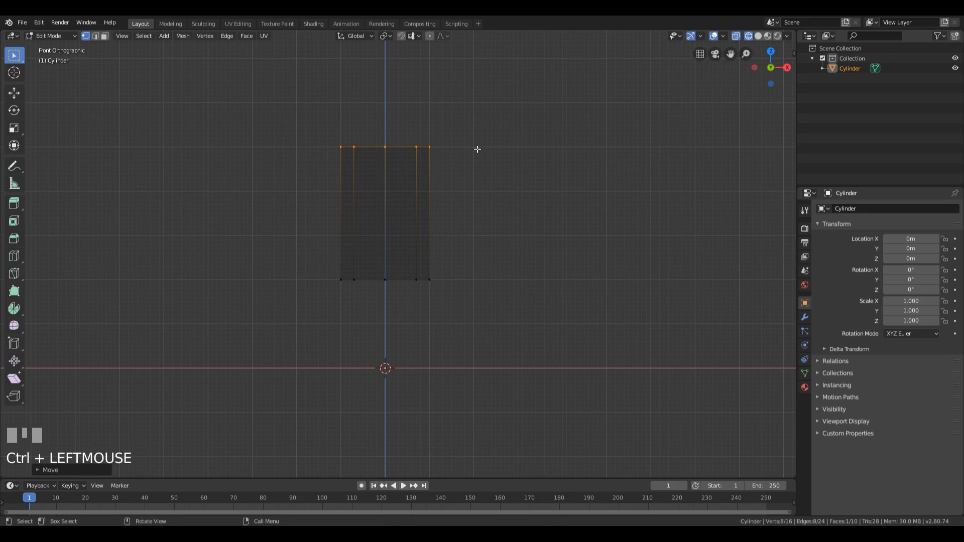
Set the snapping type to Increment
click(411, 35)
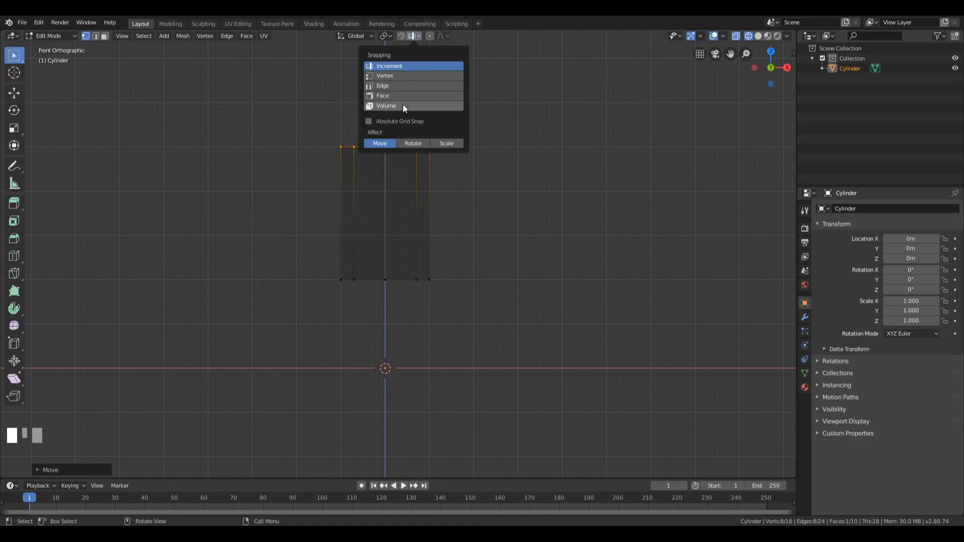
click(397, 66)
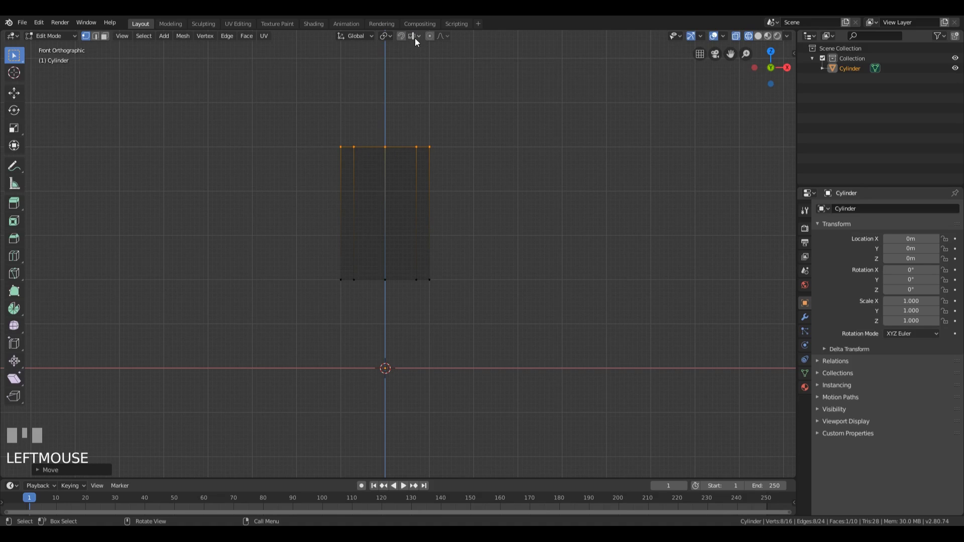
key(shift+ctrl+alt+KP_Divide)
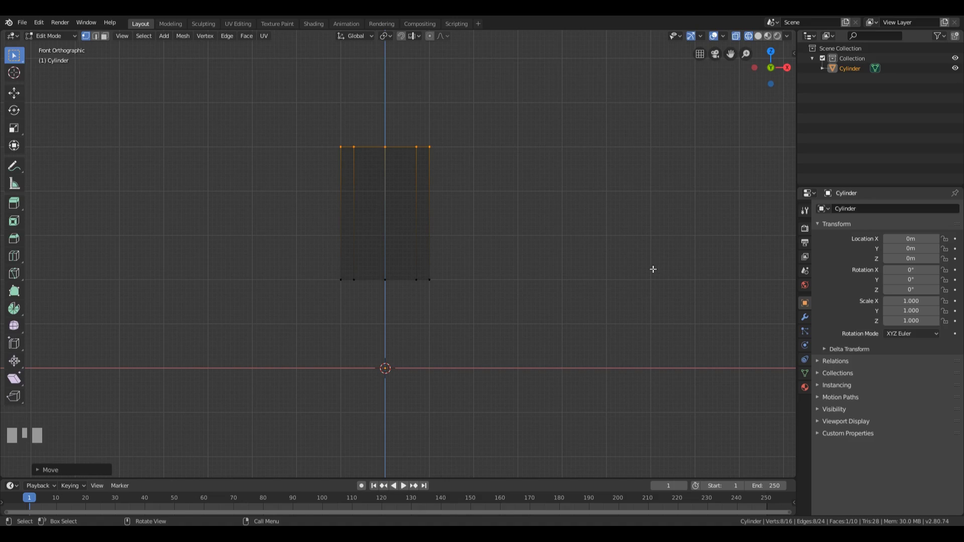
Scale the cylinder's upper ring of vertices down to about 0.07 to taper the mesh into a near-point
key(s)
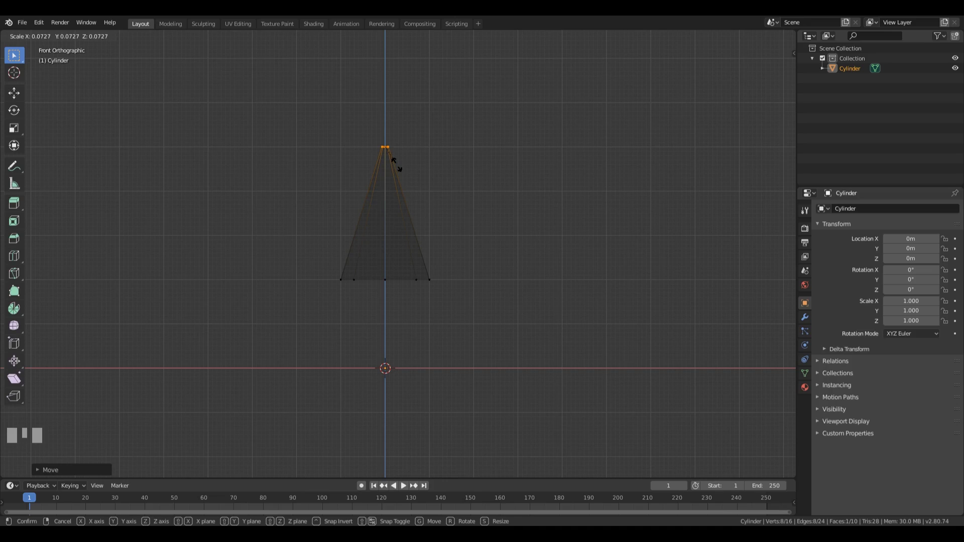
click(395, 162)
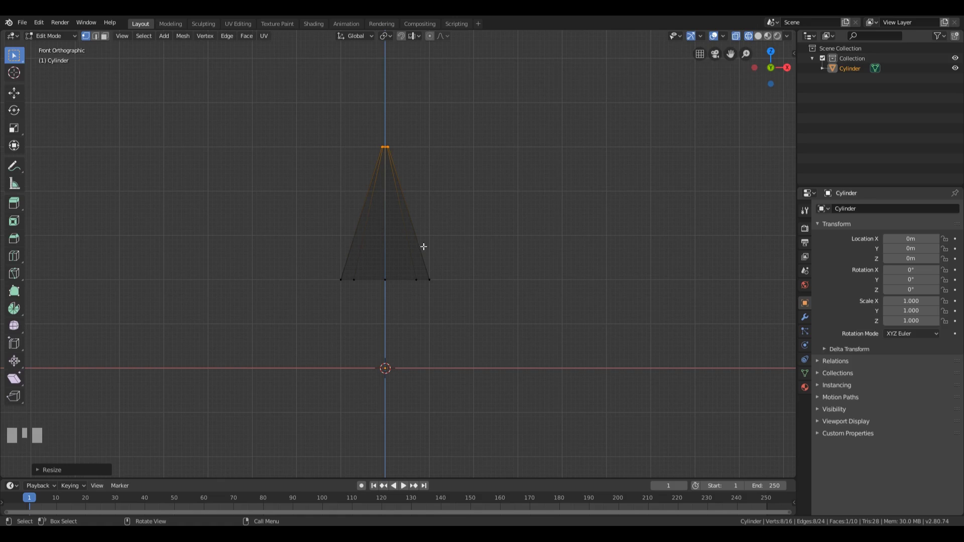
Try cutting three evenly spaced edge loops around the cone with the Loop Cut tool, setting the number of cuts to 3
key(shift+ctrl+alt+KP_Divide)
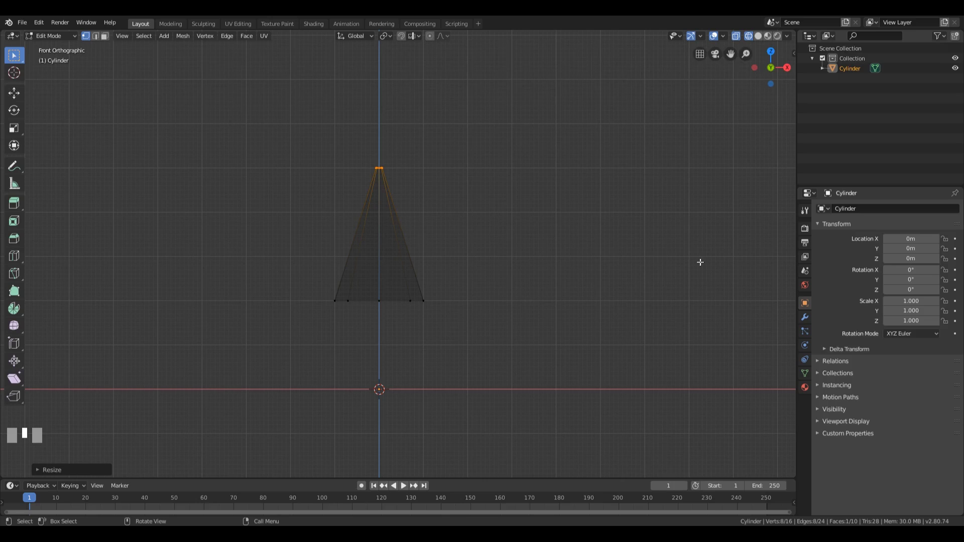
scroll(653, 256, up, 3)
shift+middle_drag(475, 212, 514, 218)
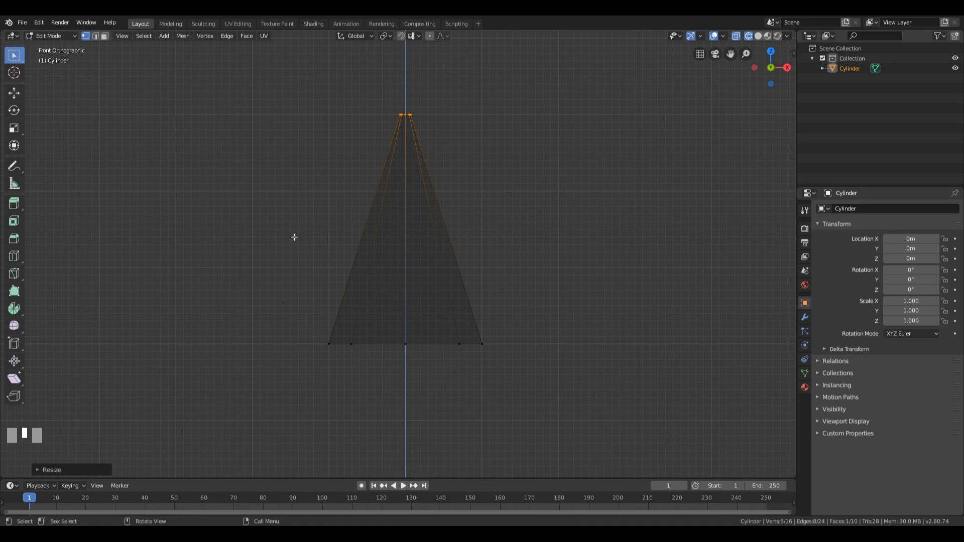
click(13, 262)
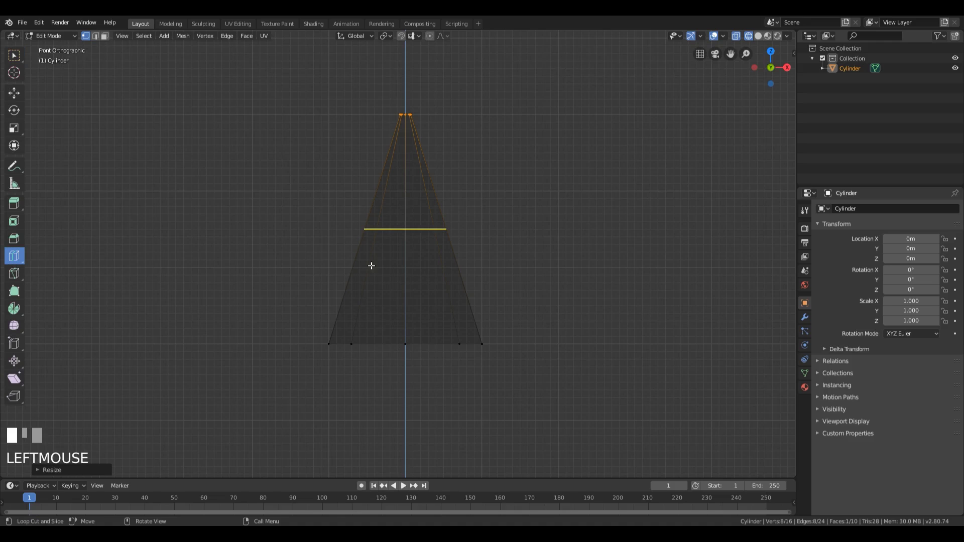
scroll(395, 234, down, 1)
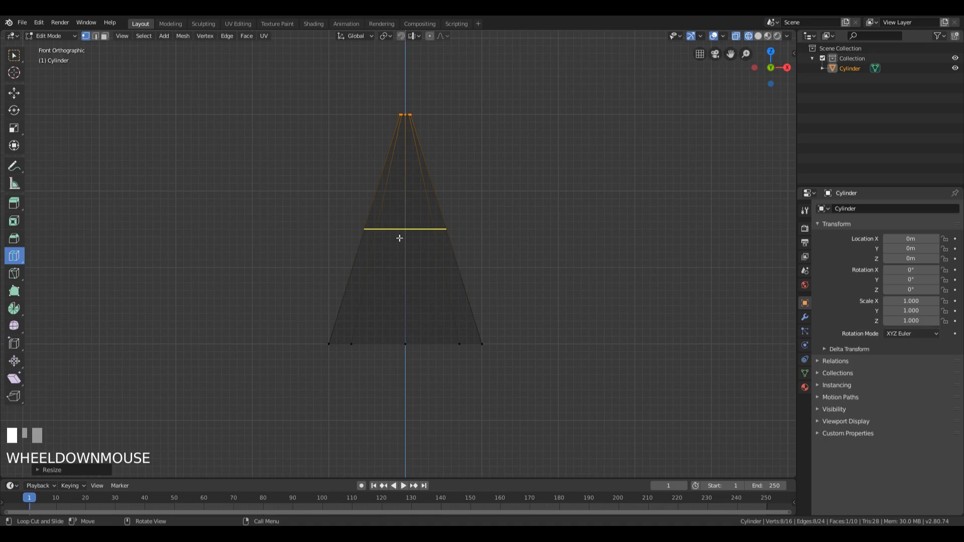
click(398, 236)
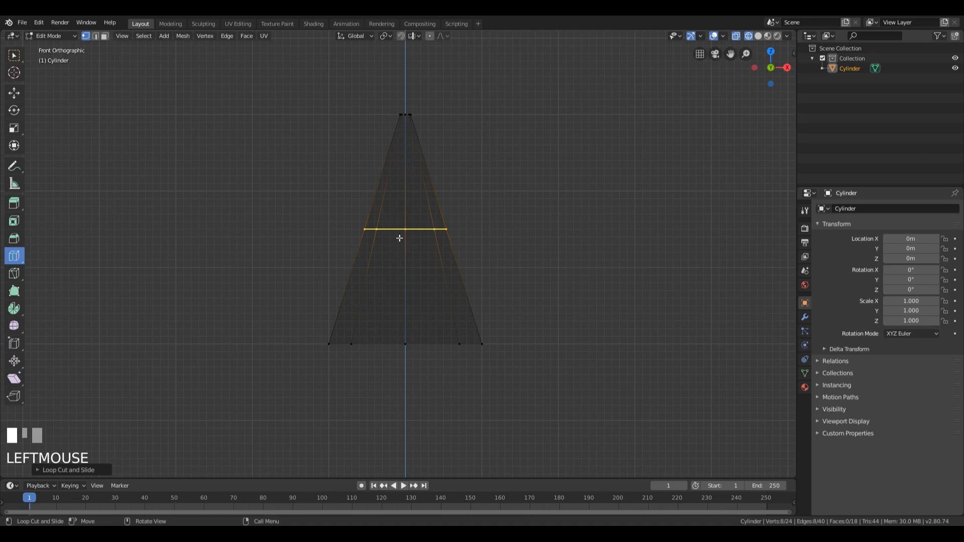
click(47, 469)
click(164, 389)
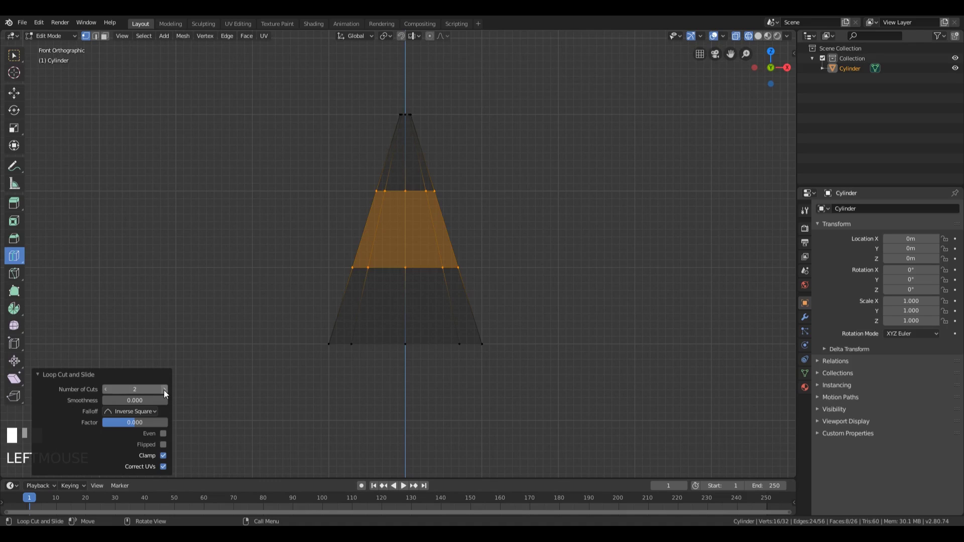
click(163, 390)
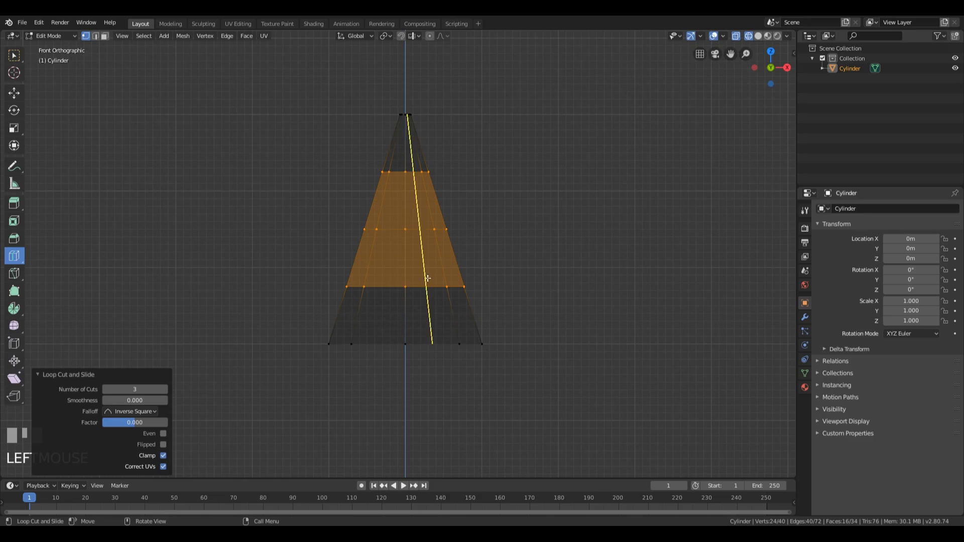
click(78, 374)
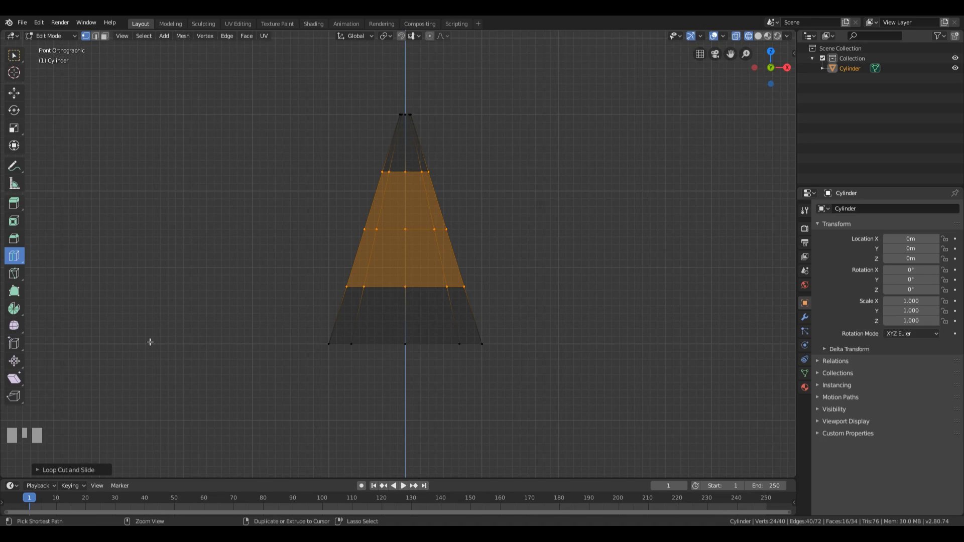
Undo the loop cuts on the cone and switch back to the selection tool
key(ctrl+z)
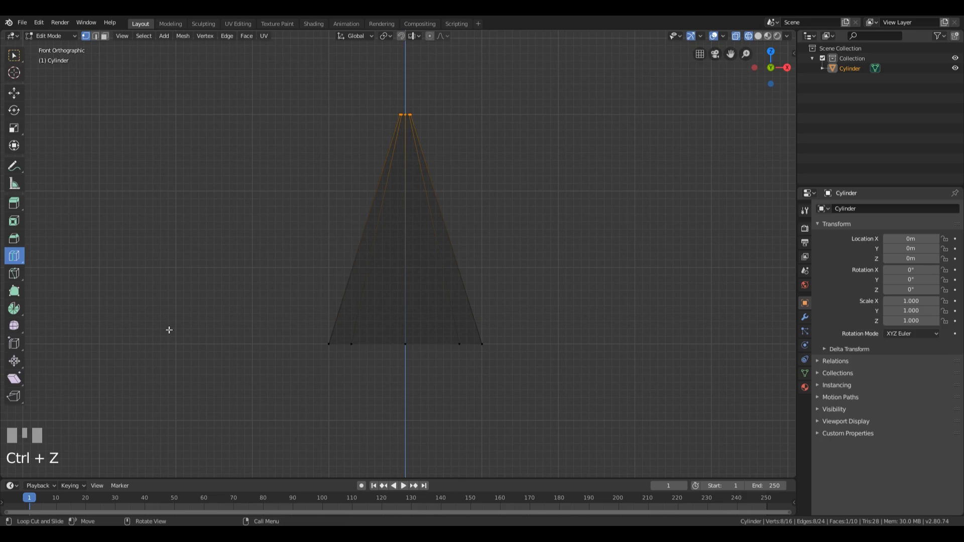
key(w)
click(514, 245)
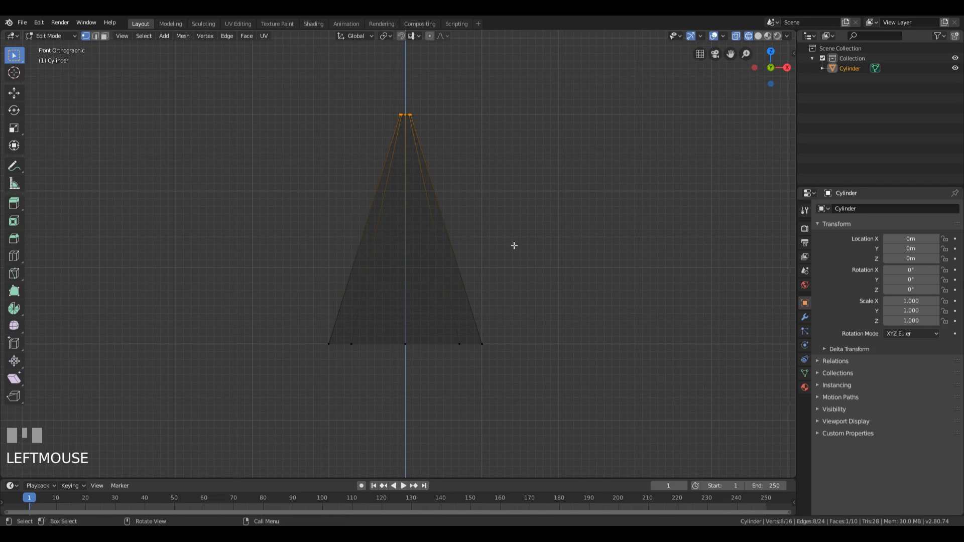
Add five evenly spaced horizontal loop cuts around the cone without sliding them, and clear the selection
key(ctrl+r)
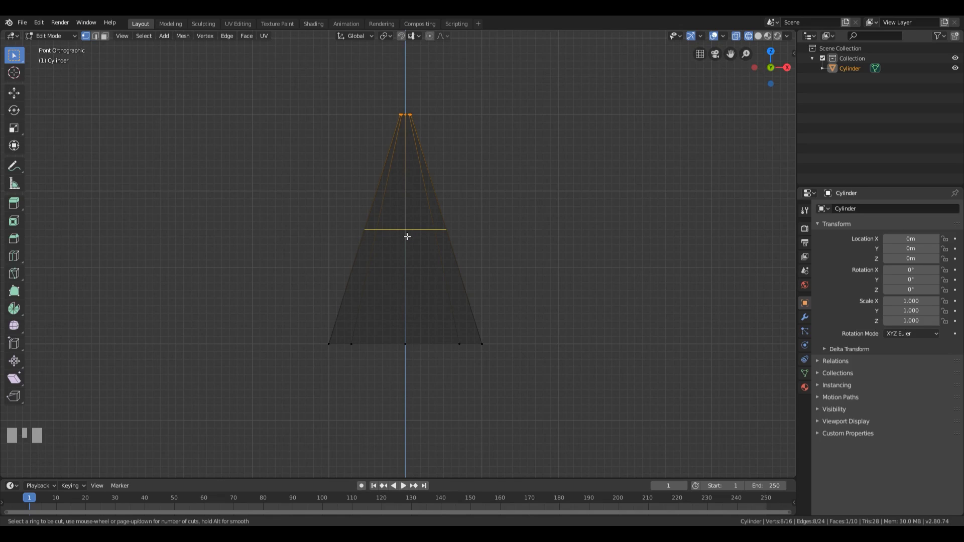
scroll(407, 236, up, 3)
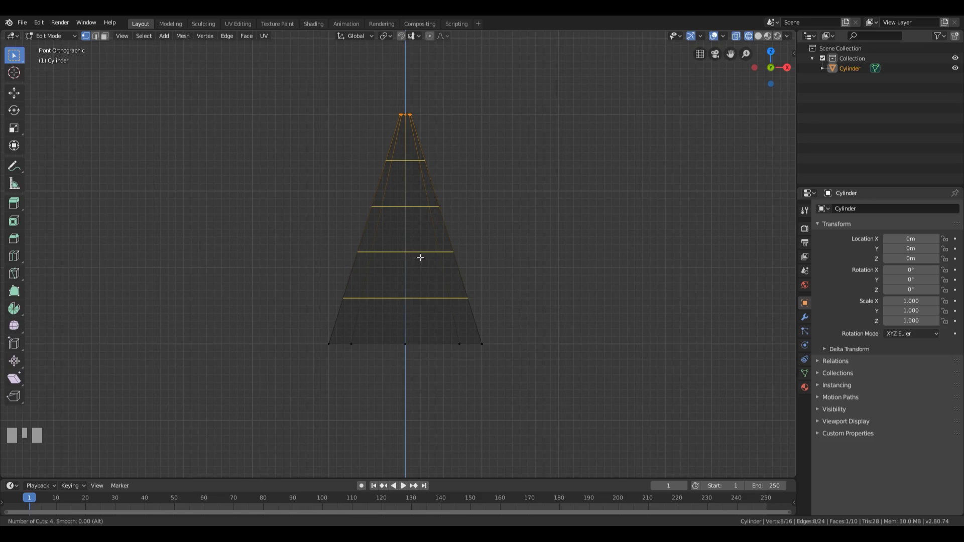
scroll(420, 244, up, 1)
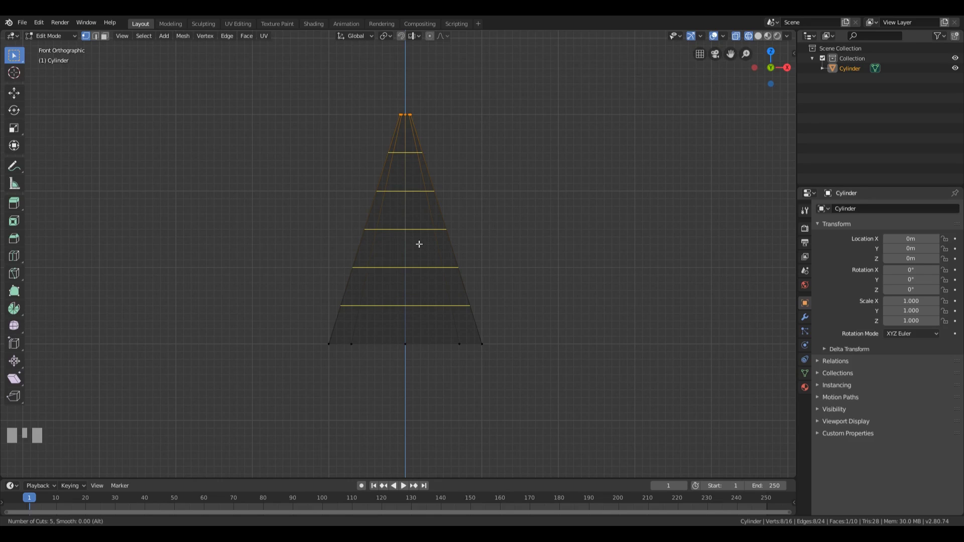
scroll(420, 257, down, 1)
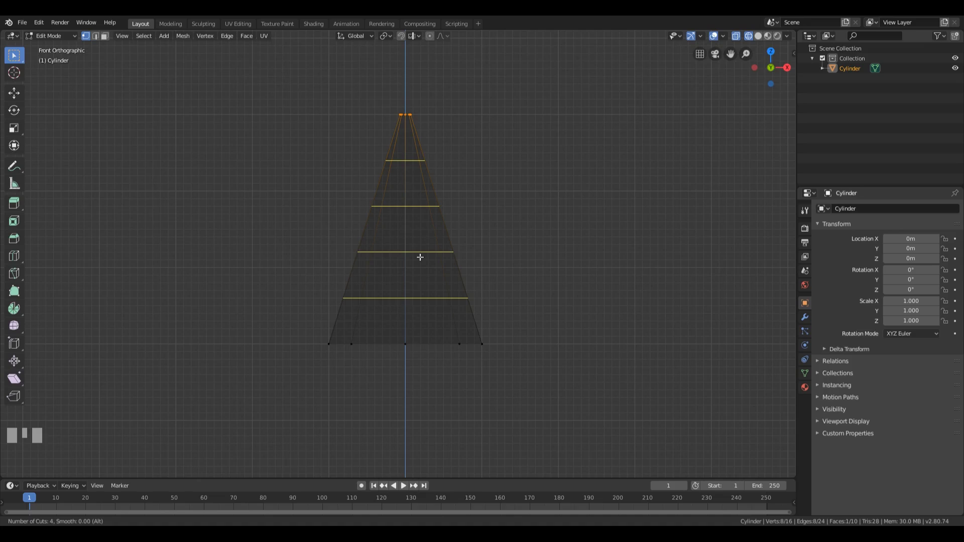
scroll(420, 257, up, 1)
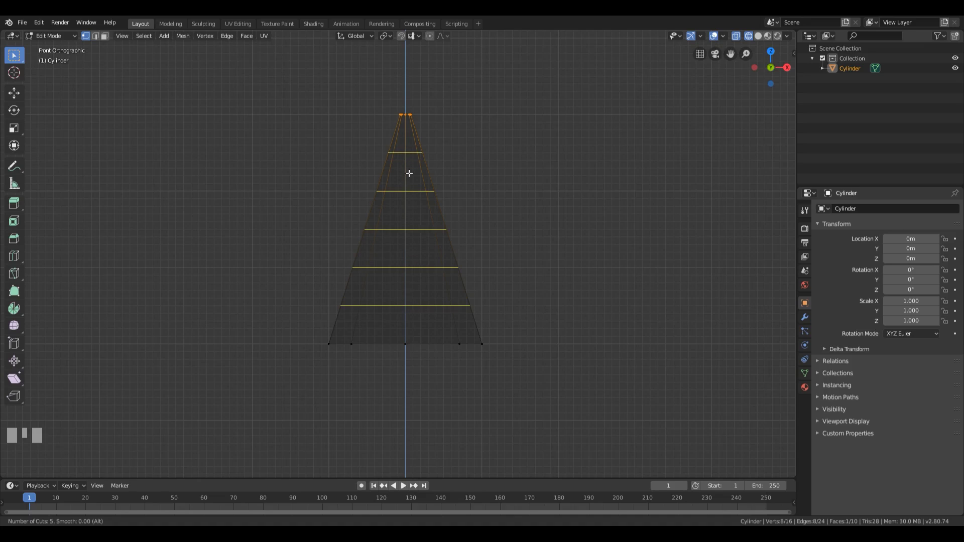
click(401, 213)
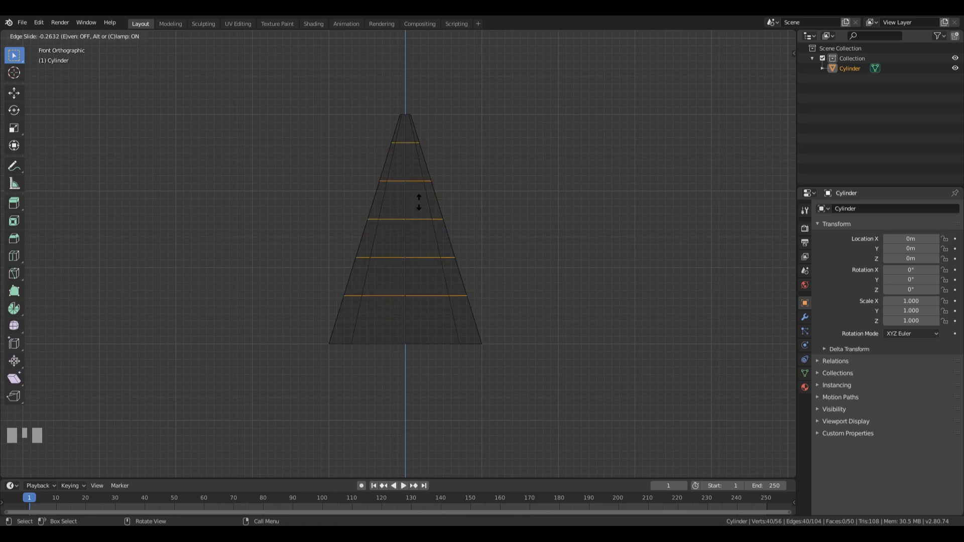
key(Escape)
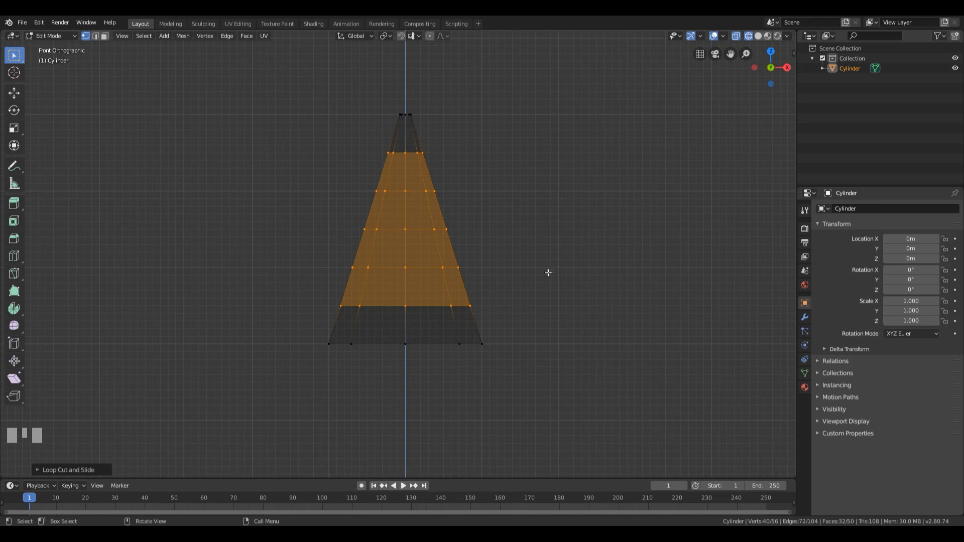
click(535, 246)
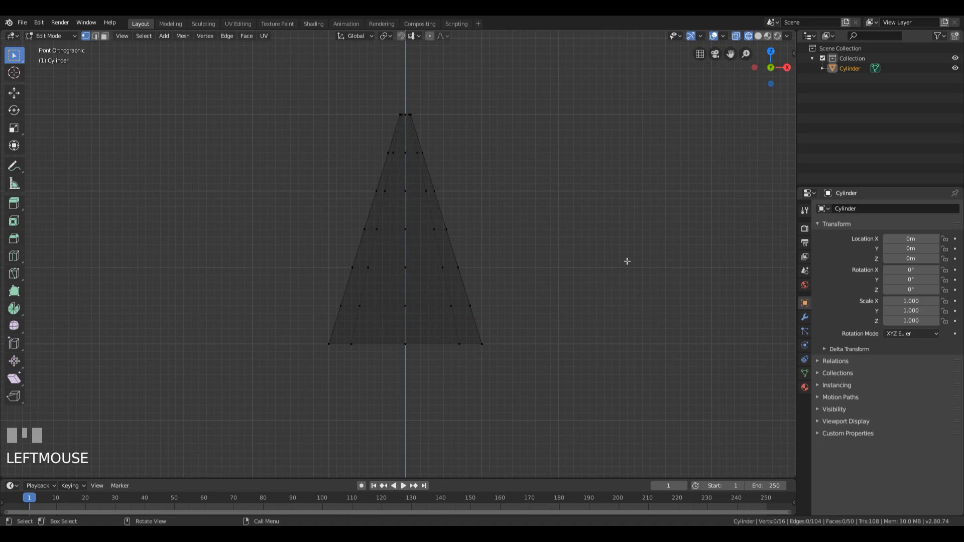
Add a loop cut between the first and second rings below the tip, sliding it down by about 0.81 to just above the second ring
key(shift+ctrl+alt+KP_Divide)
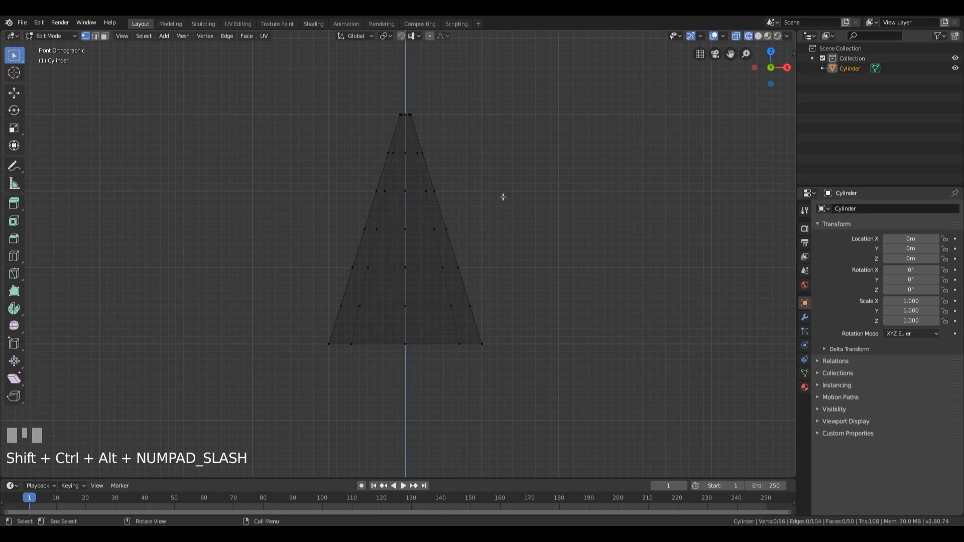
scroll(526, 205, up, 2)
shift+middle_drag(559, 172, 536, 196)
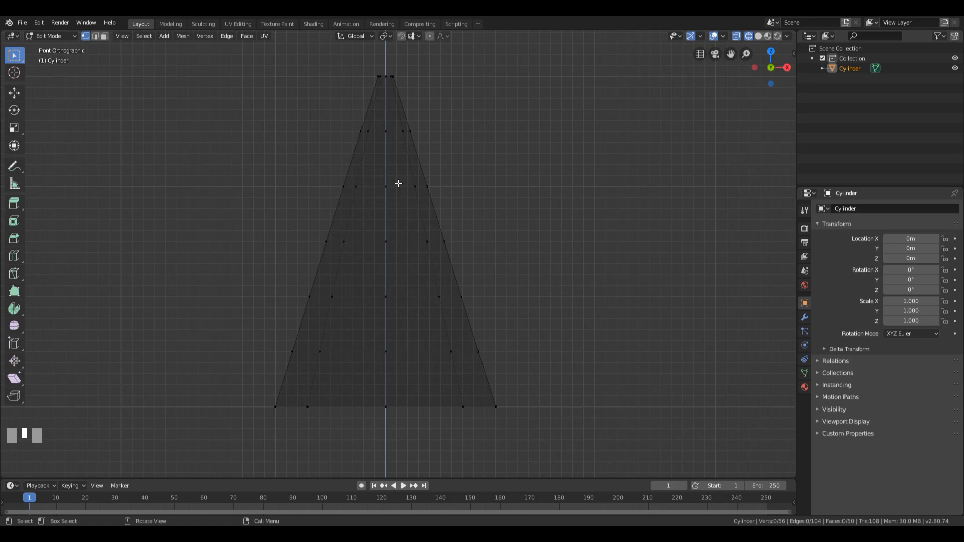
key(ctrl+r)
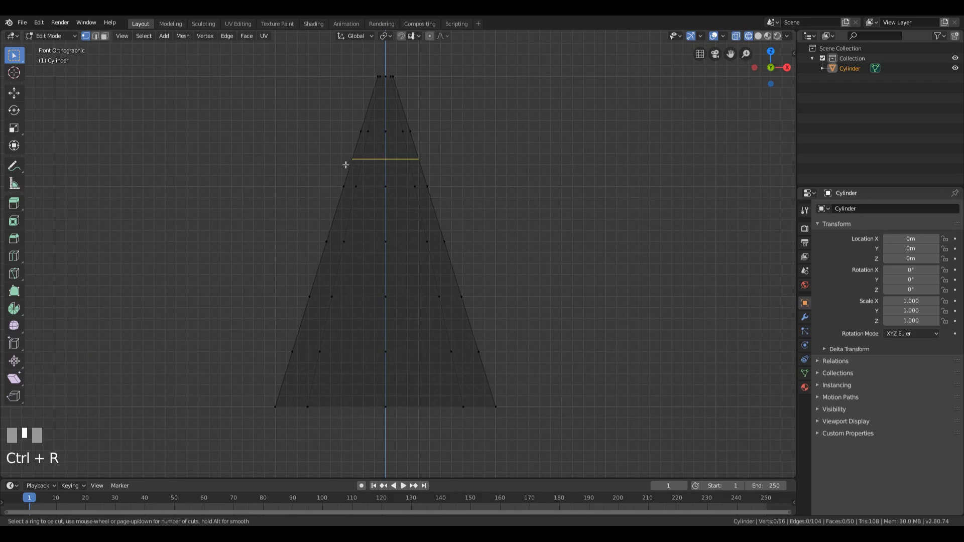
click(373, 163)
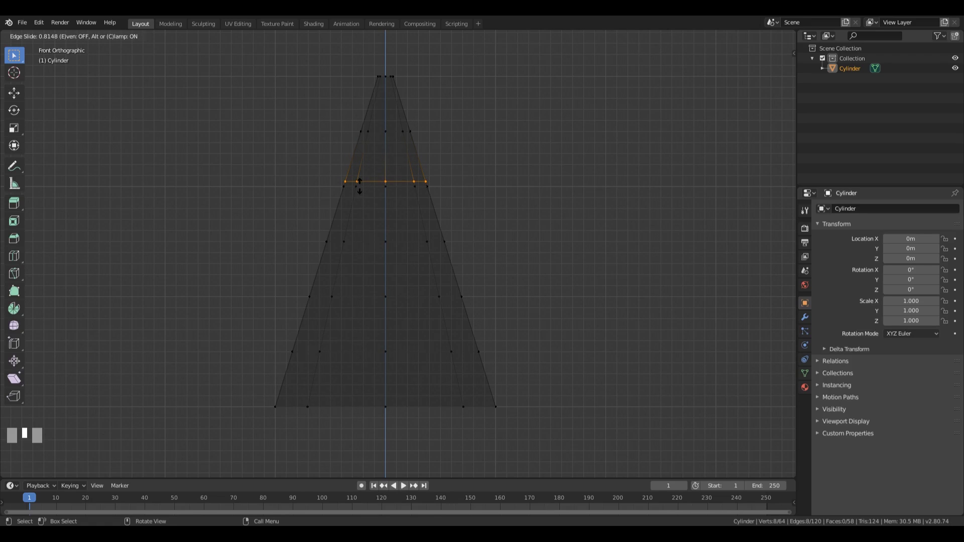
click(360, 186)
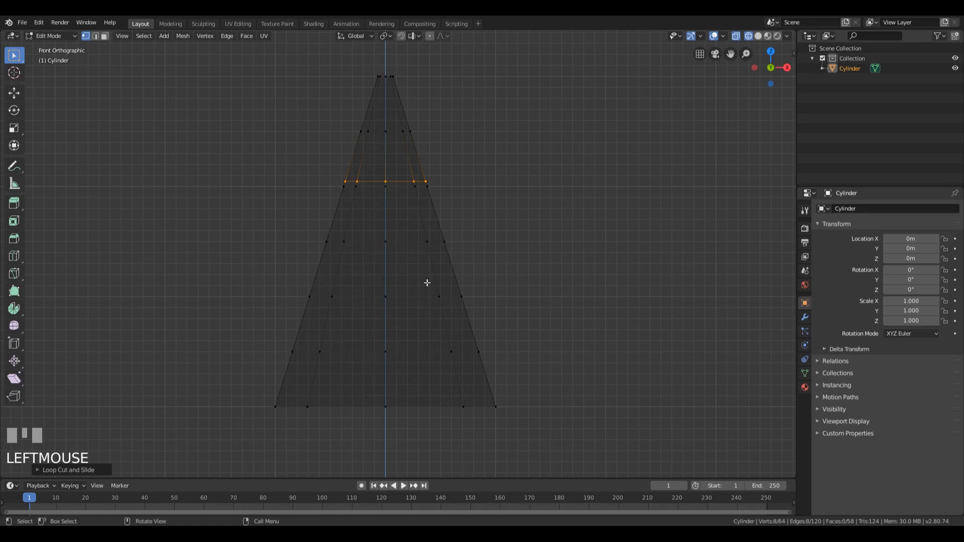
Add a loop cut between the third and fourth rings below the tip, sliding it down by about 0.77 to just above the fourth ring
key(ctrl+r)
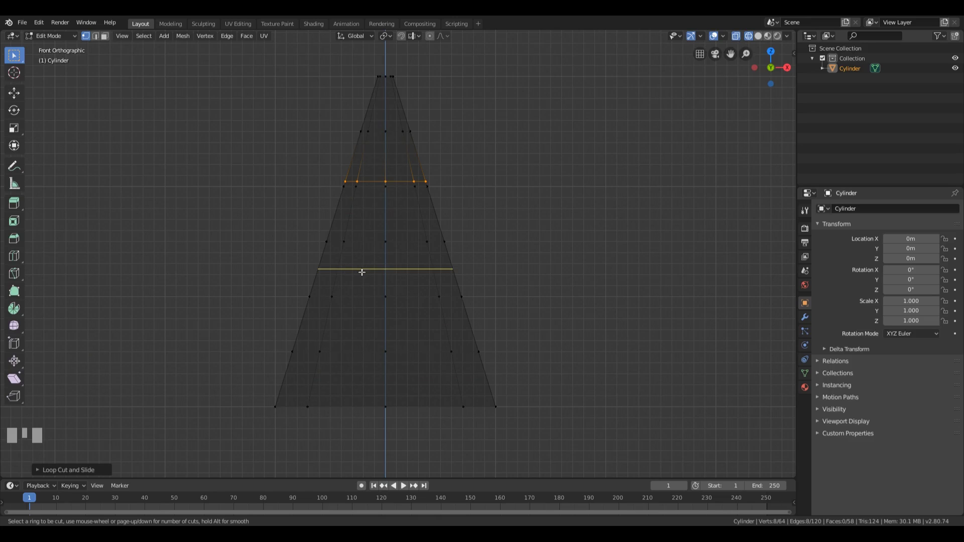
click(361, 270)
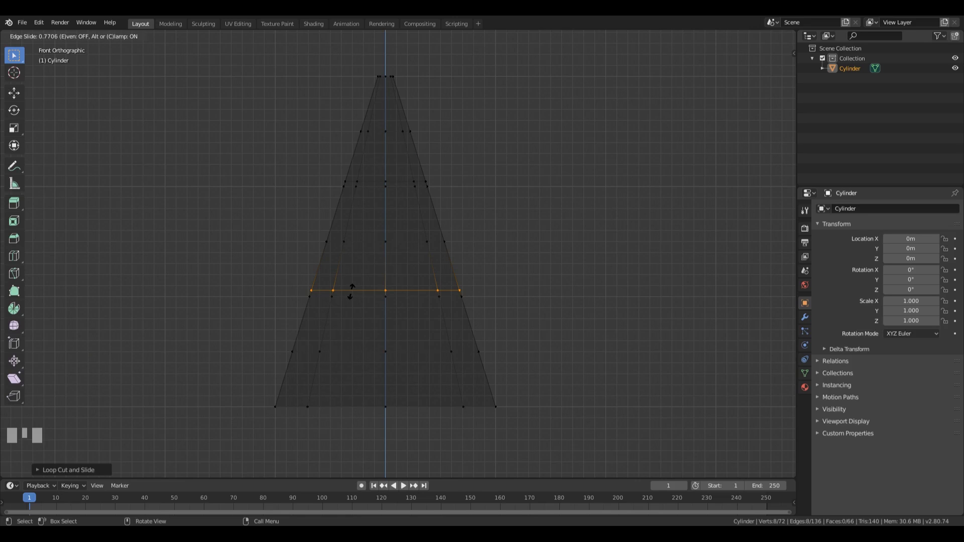
click(352, 290)
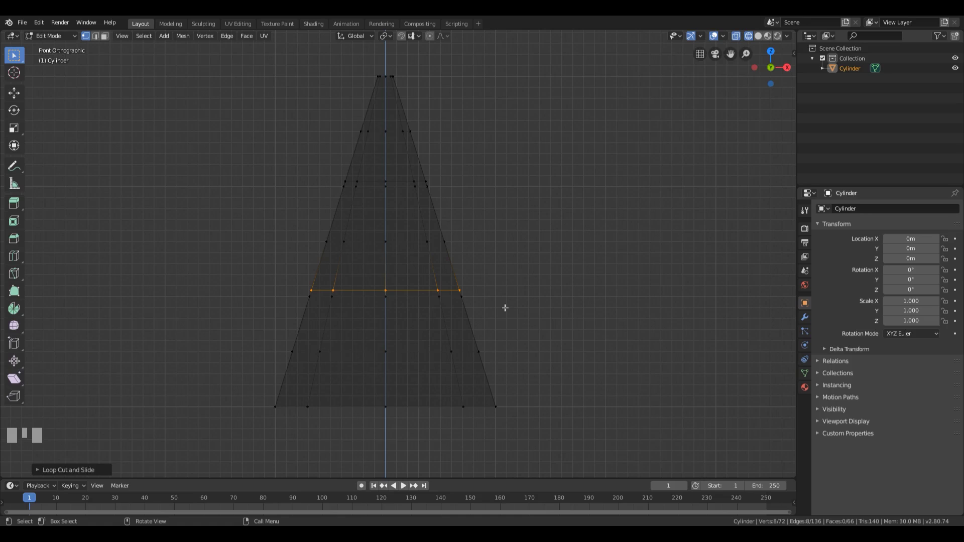
Try an edge slide on the selected loop above the fourth ring
key(g)
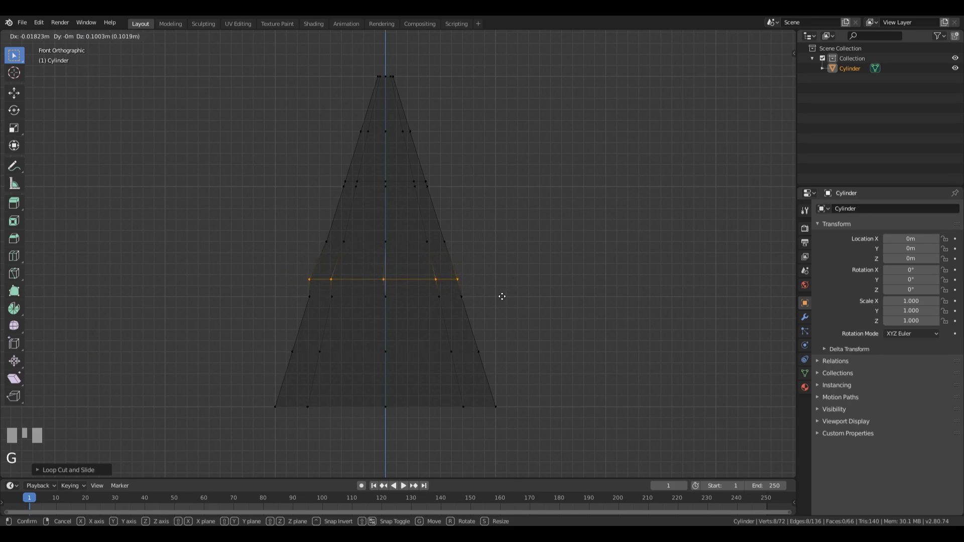
key(g)
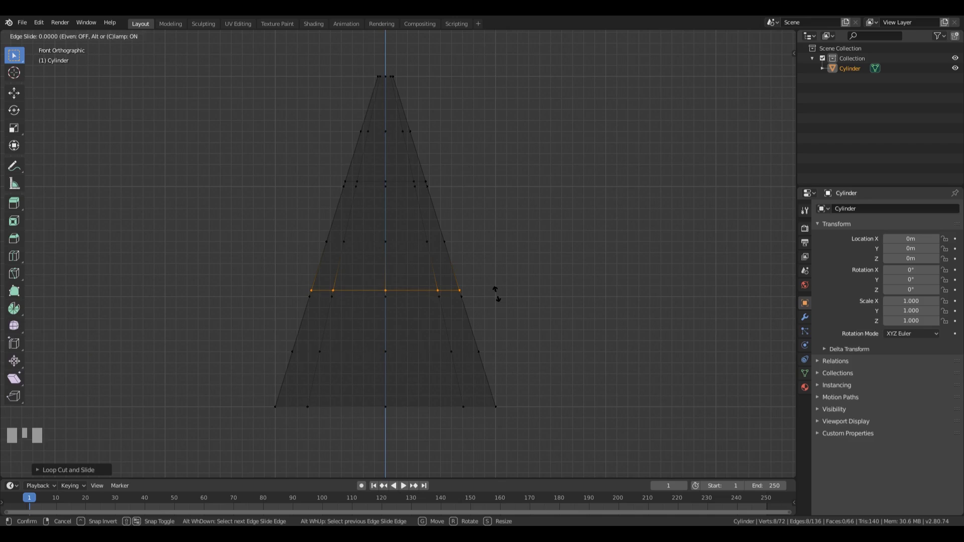
click(496, 295)
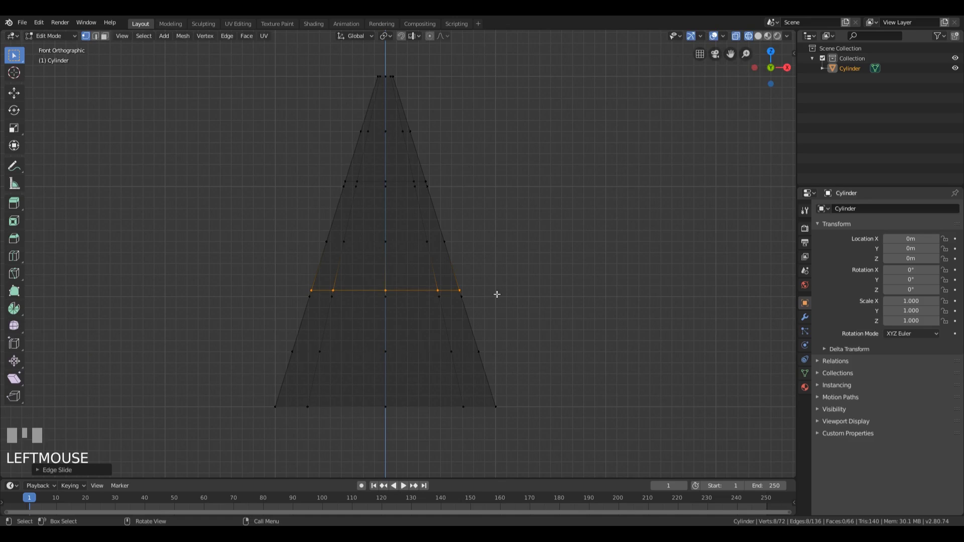
Add the extra loop above the second ring and the cone's bottom edge loop to the selection
key(shift+ctrl+alt+KP_Divide)
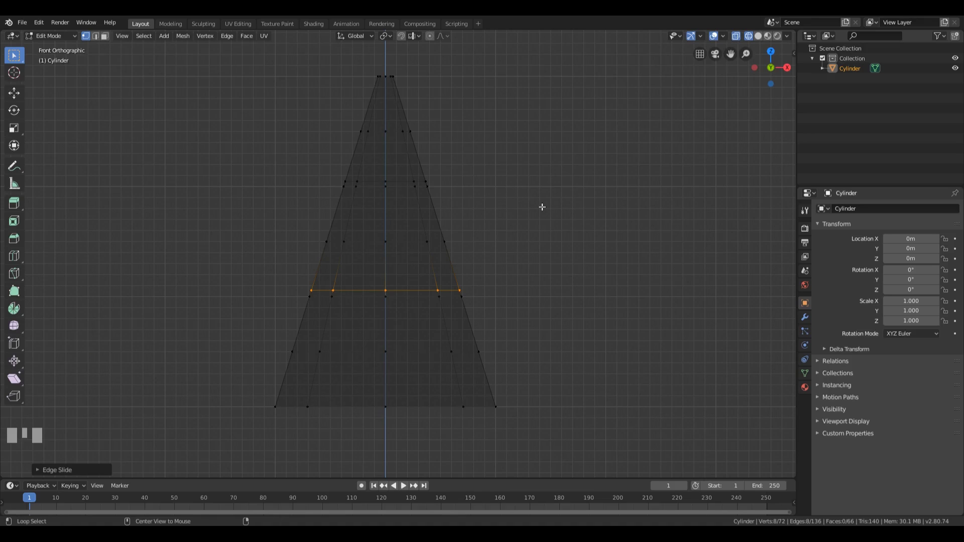
alt+shift+click(396, 180)
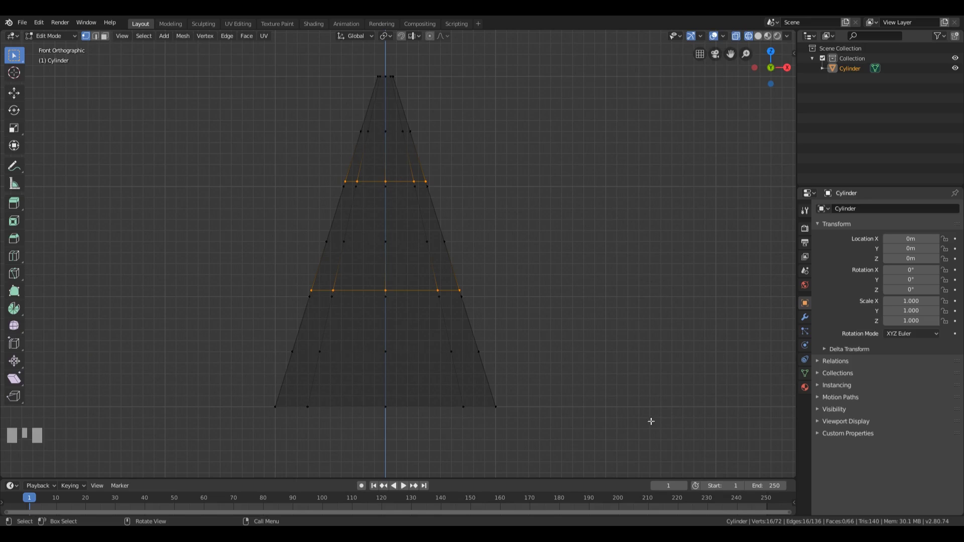
alt+shift+click(410, 408)
key(shift+ctrl+alt+KP_Divide)
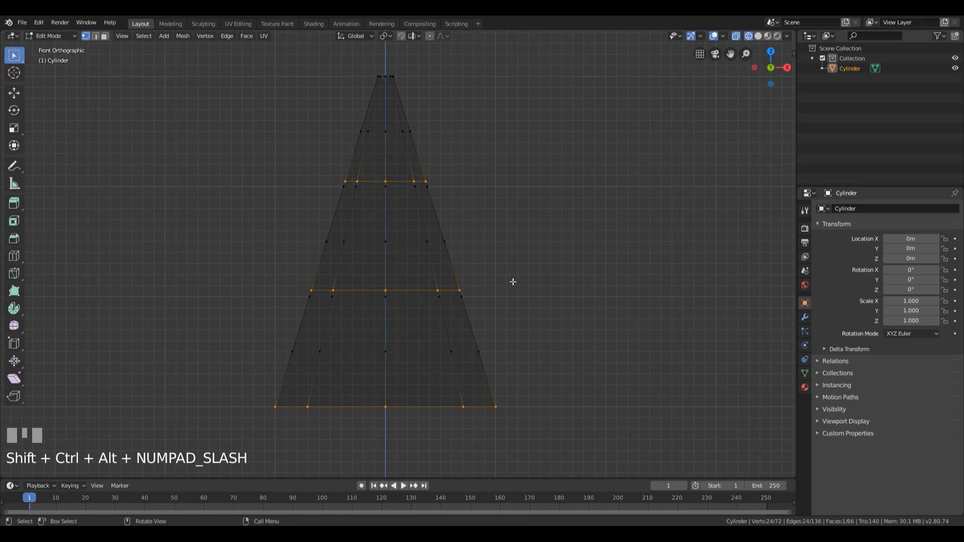
Set the pivot point to Individual Origins and scale the three selected rings outward by a factor of about 1.3
key(s)
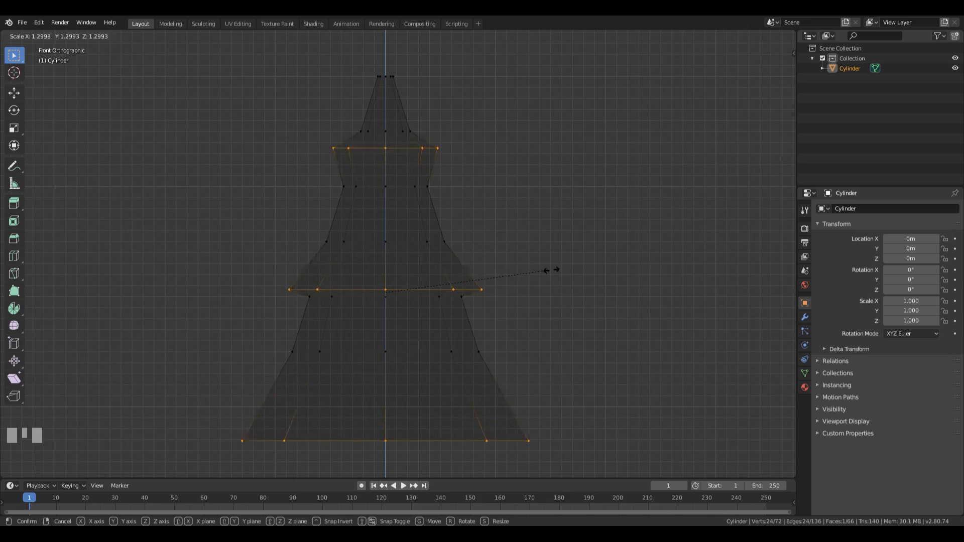
key(Escape)
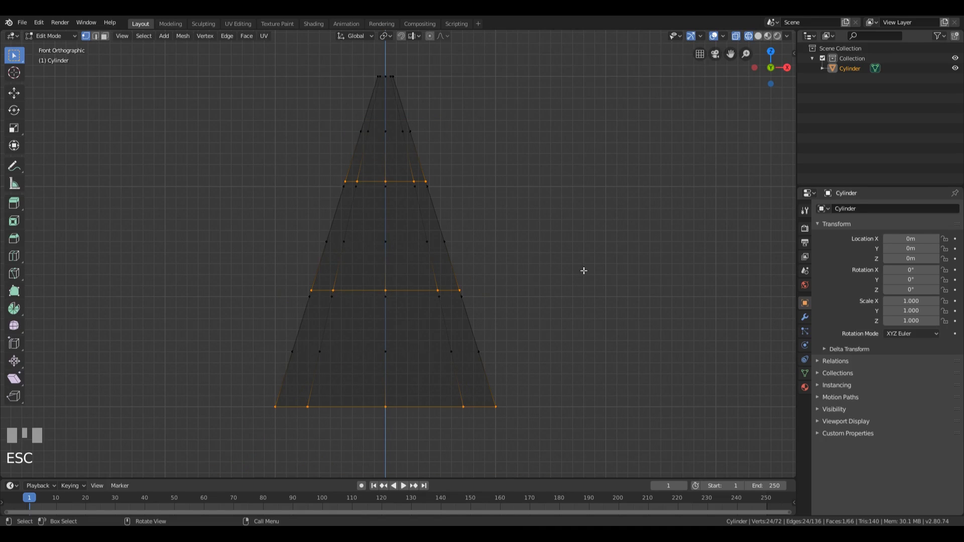
click(384, 37)
key(s)
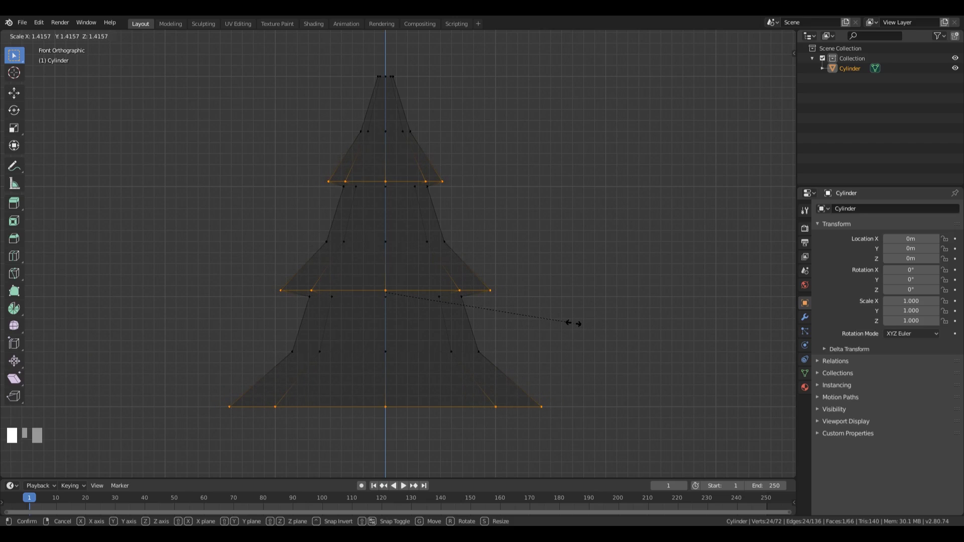
click(565, 322)
key(shift+ctrl+alt+KP_Divide)
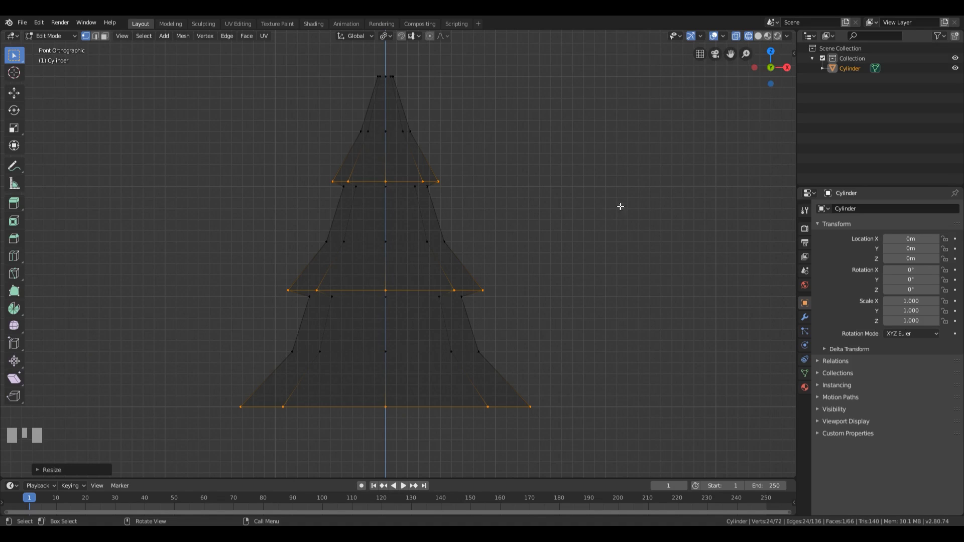
Select the rings just beneath the flared edges of the upper and middle tiers and scale them inward to about 0.7
alt+click(399, 187)
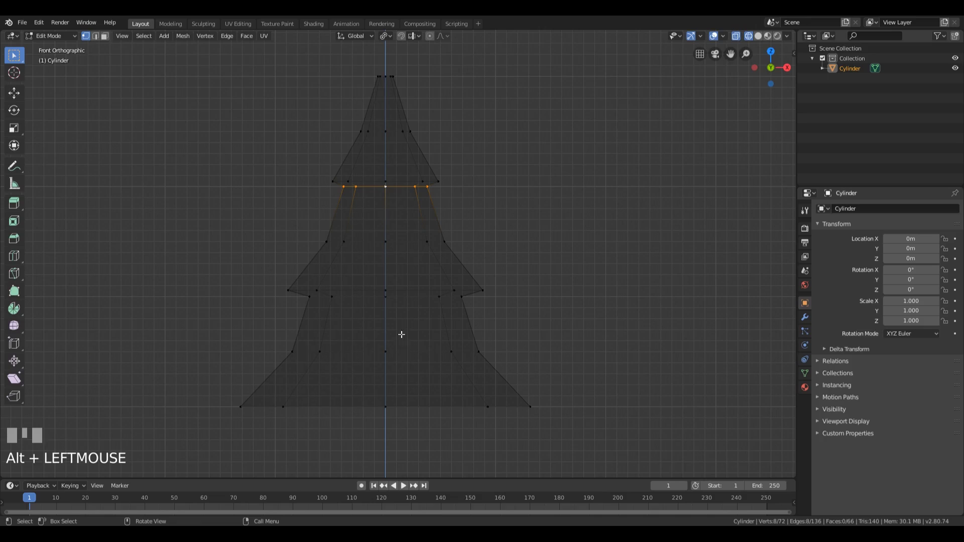
alt+shift+click(407, 296)
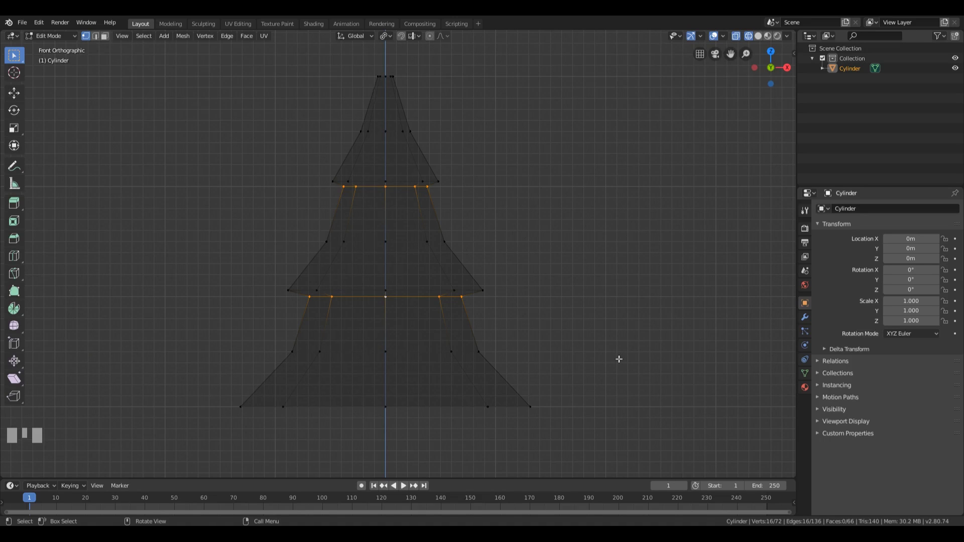
key(s)
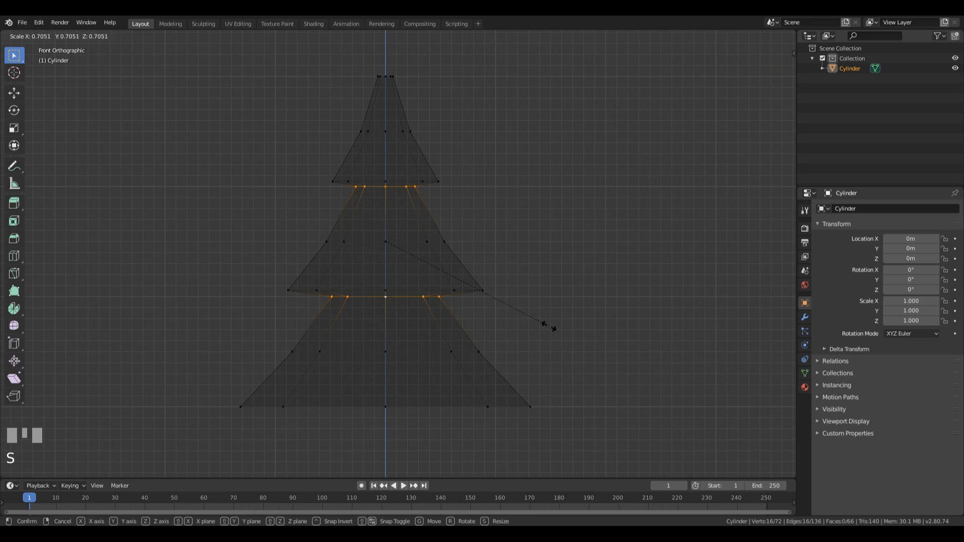
click(555, 326)
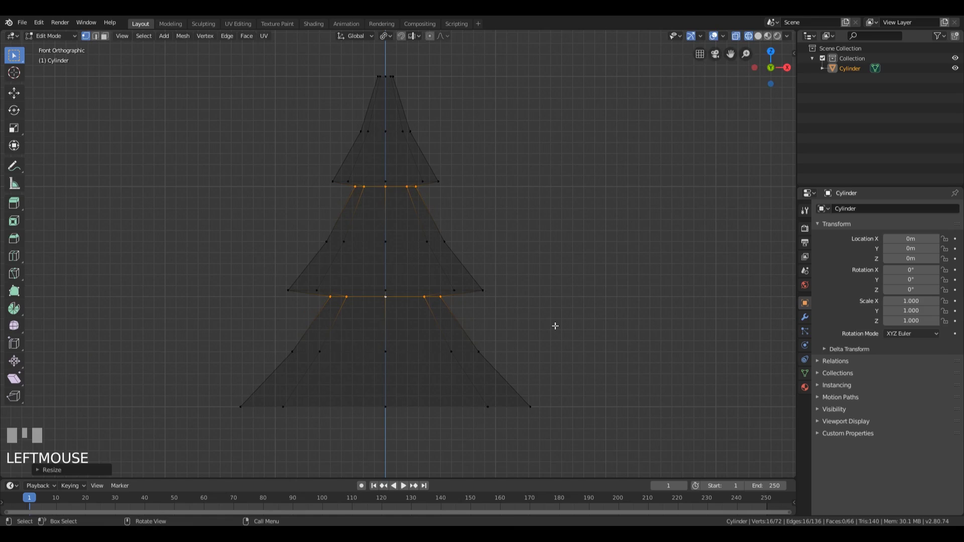
Raise the two narrowed rings about 0.137 m along the Z axis and set the pivot point to Median Point
key(g)
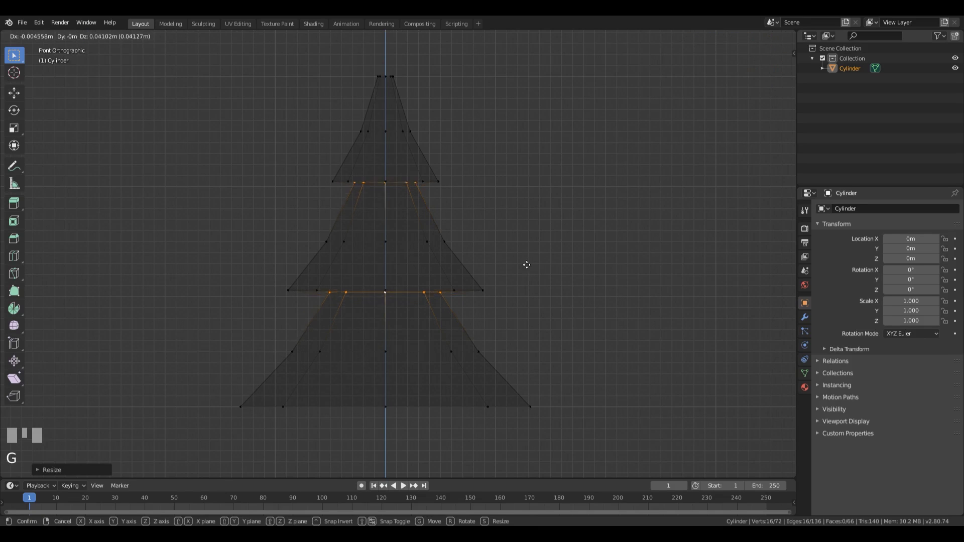
middle_click(527, 268)
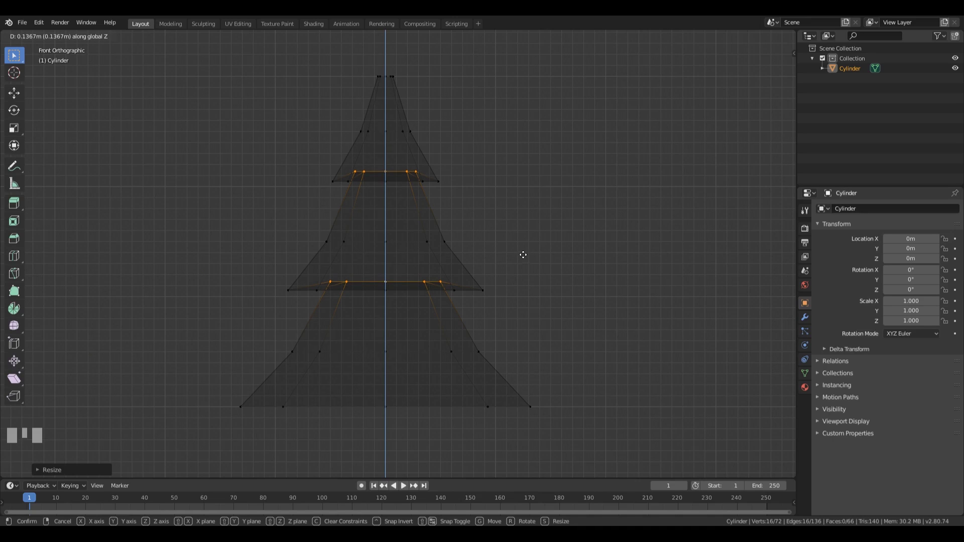
click(523, 254)
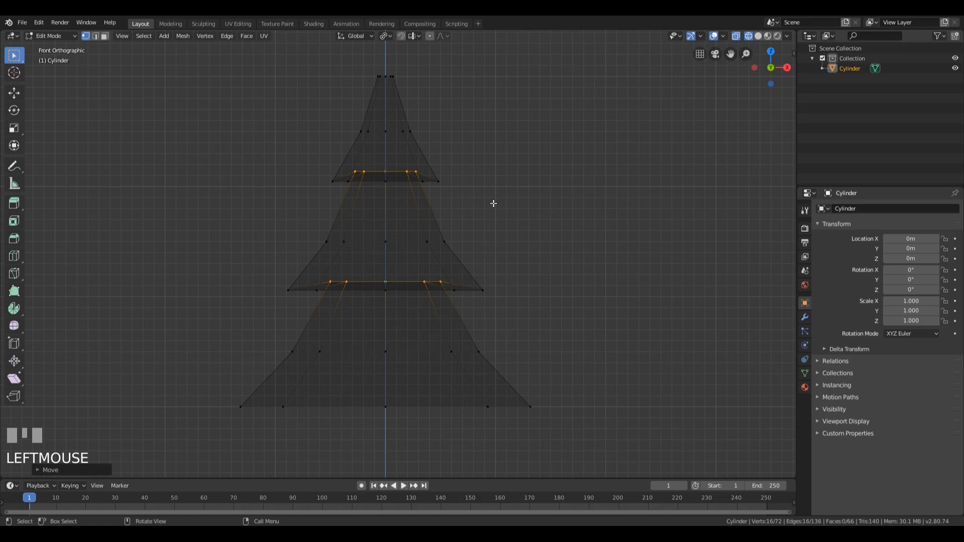
click(387, 36)
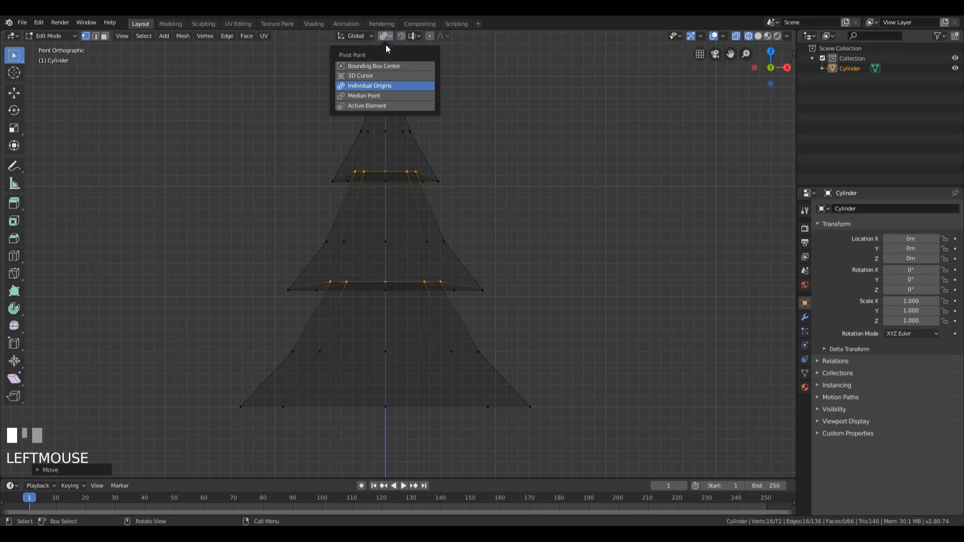
click(381, 98)
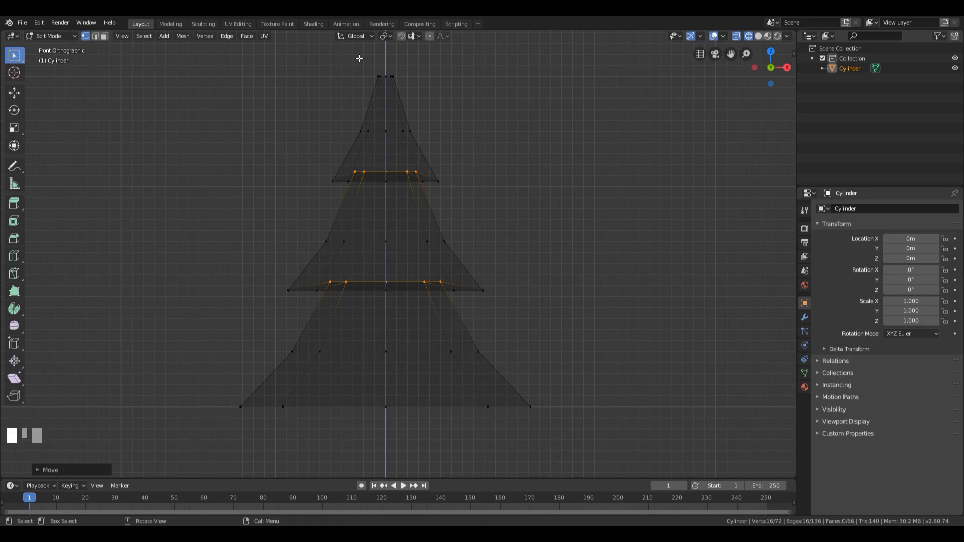
Select all vertices of the ring at the tree's tip and merge them at their center into a single point
click(337, 59)
drag(337, 60, 473, 96)
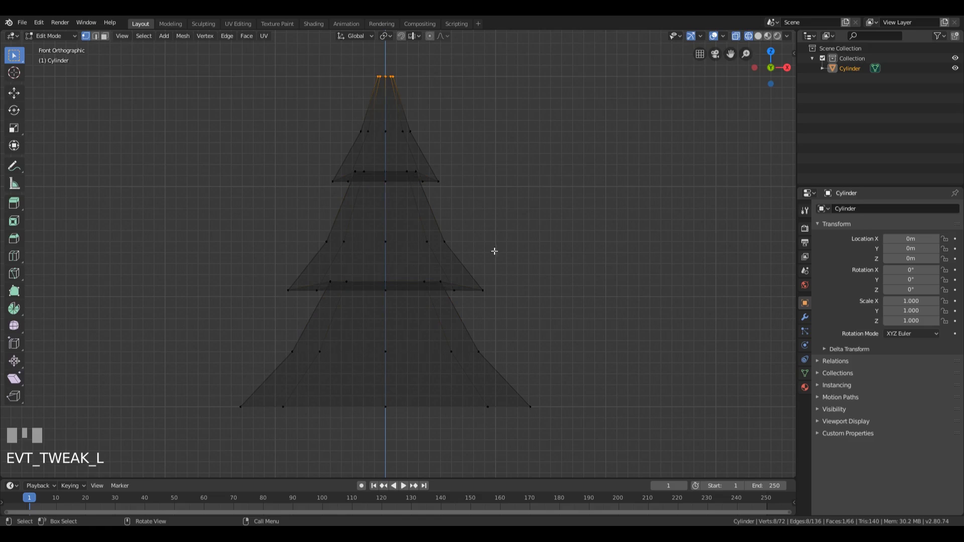
shift+middle_drag(523, 137, 523, 177)
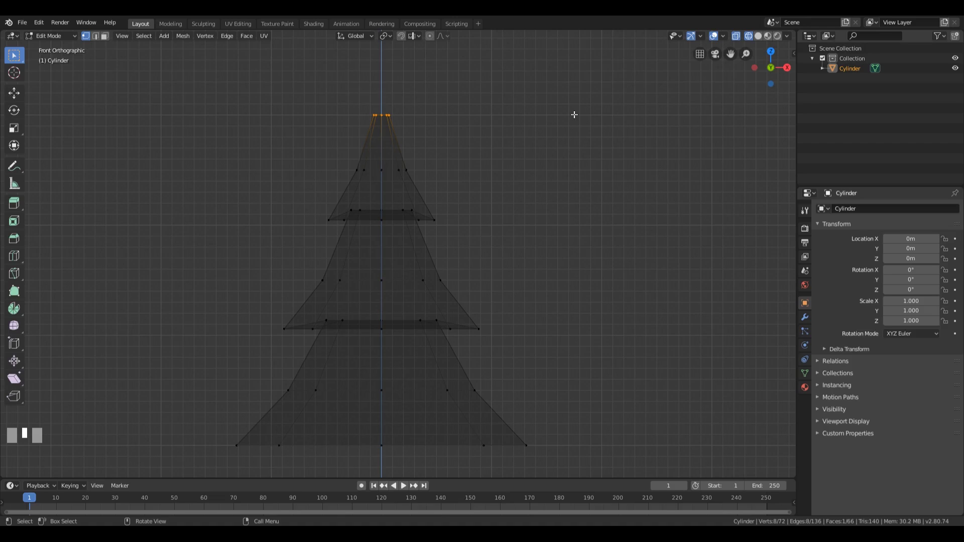
drag(311, 82, 547, 140)
click(209, 39)
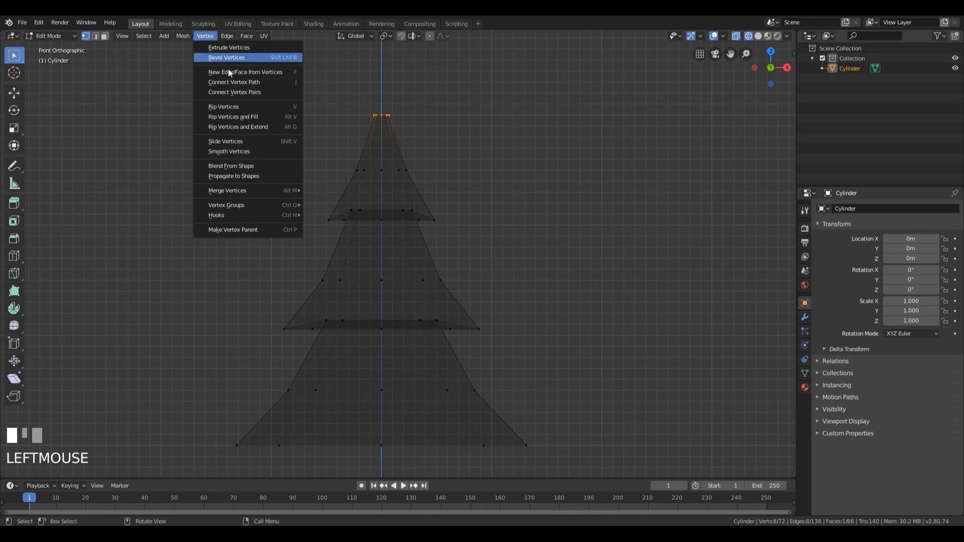
mouse_move(220, 191)
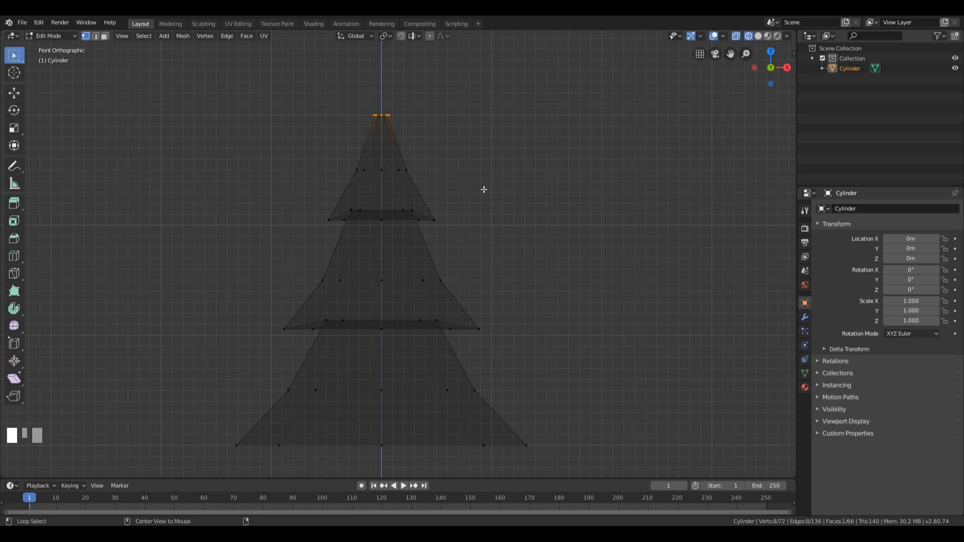
key(alt+m)
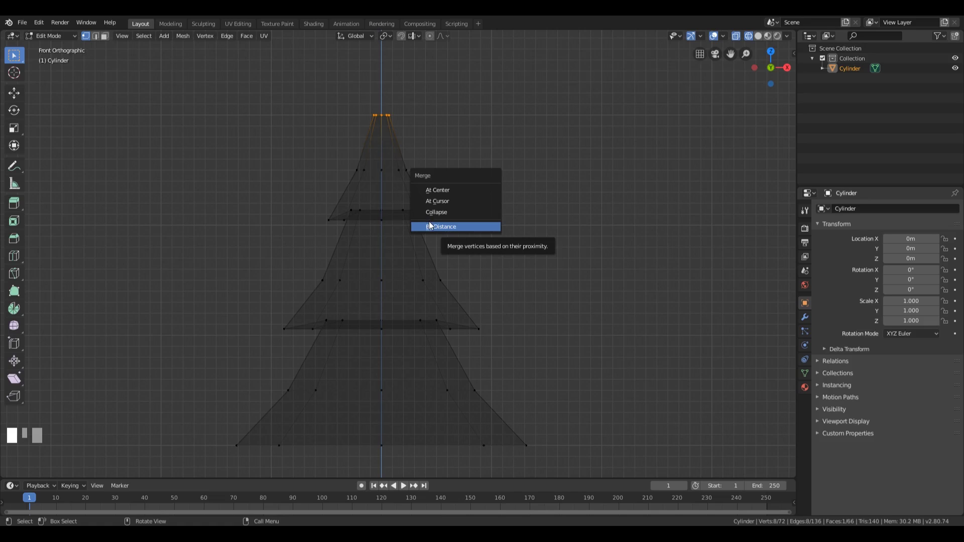
click(446, 191)
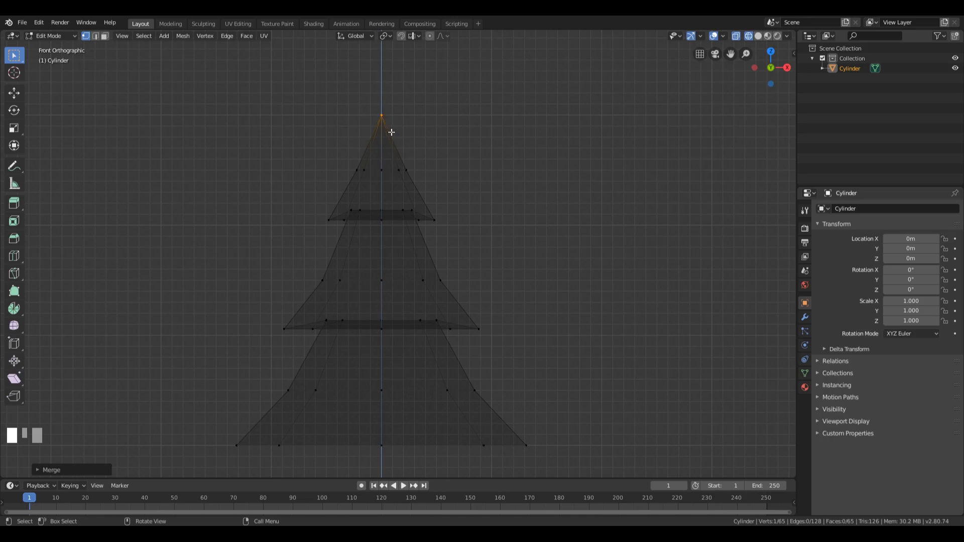
Search the available commands for "merge" without running any of them
key(shift+ctrl+alt+KP_Divide)
key(F3)
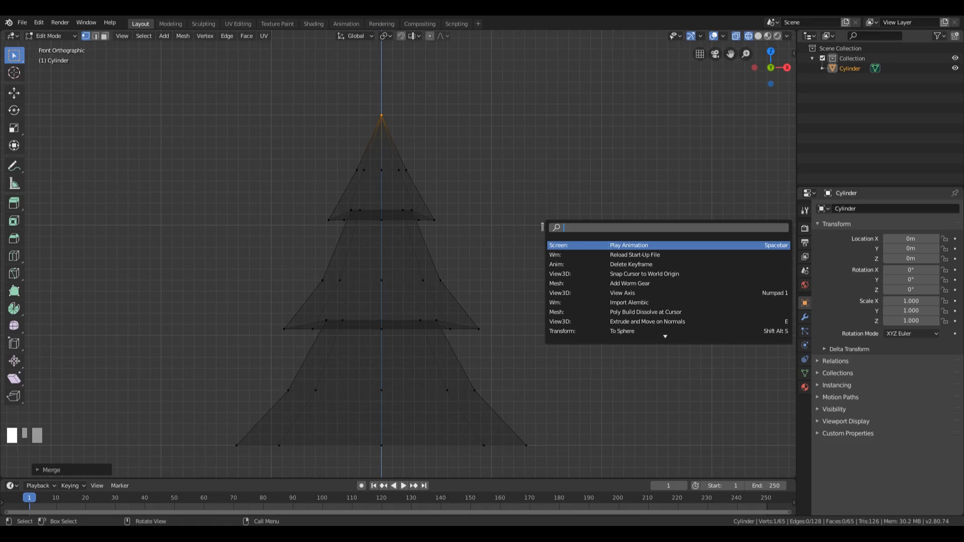
text(merge)
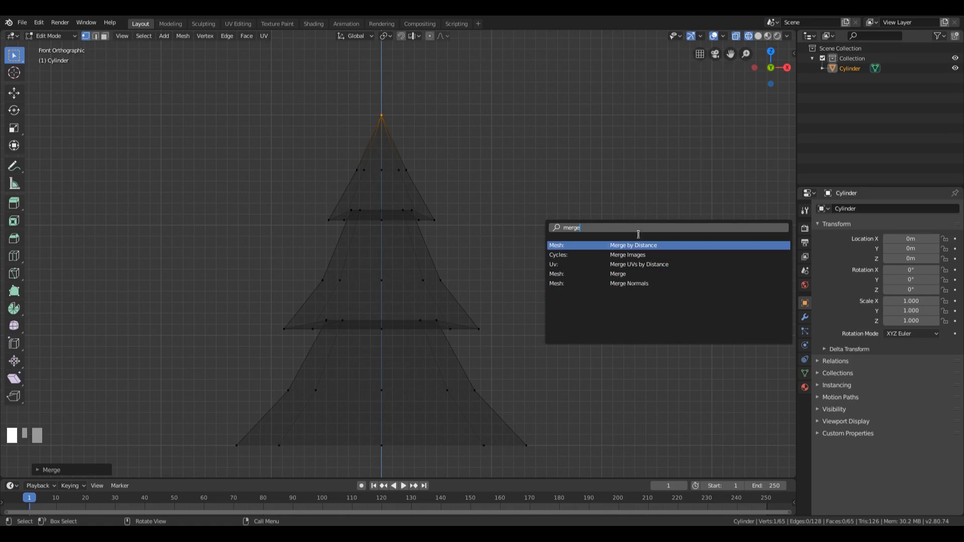
key(Escape)
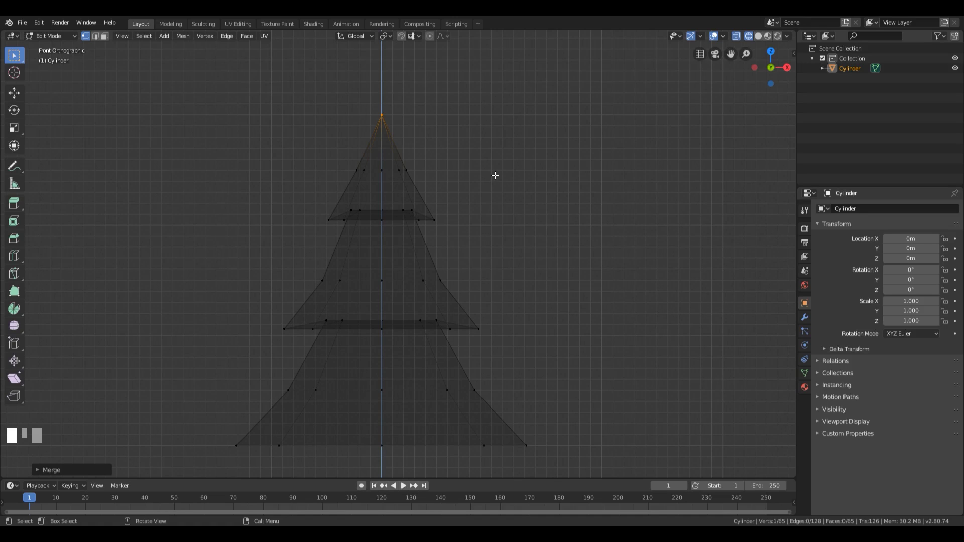
key(shift+ctrl+alt+KP_Divide)
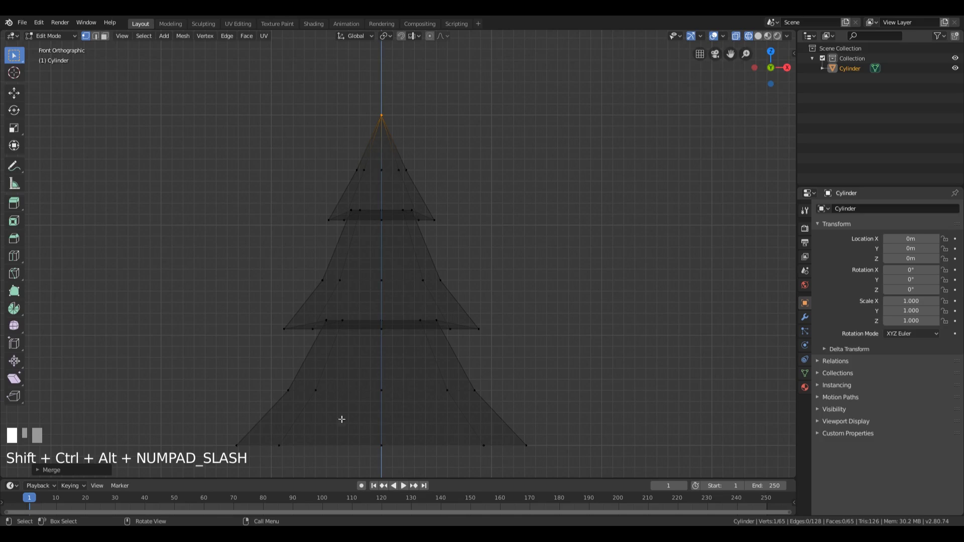
Select the ring halfway up the middle tier and edge-slide it slightly upward
drag(287, 261, 562, 296)
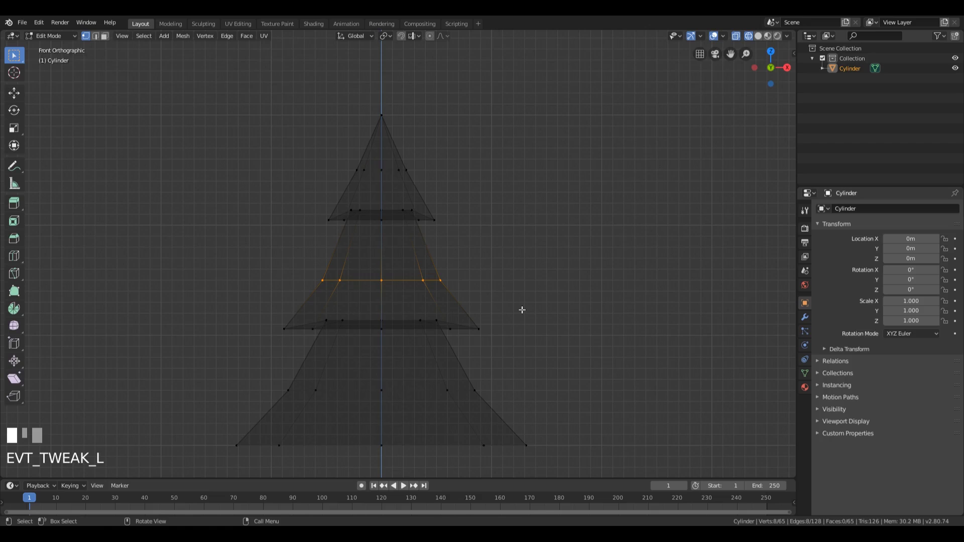
key(g)
key(g)
click(529, 298)
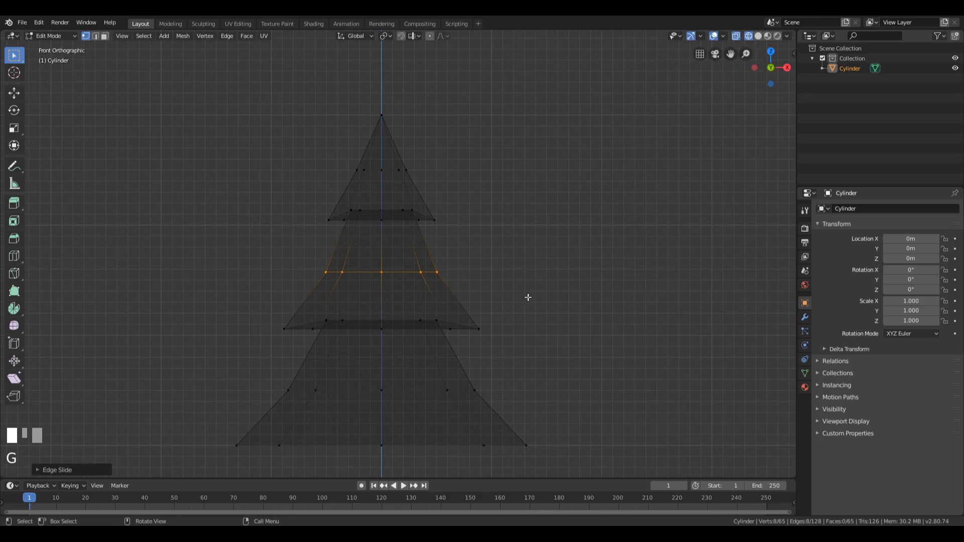
Select the ring halfway up the lowest tier and edge-slide it very slightly upward
drag(217, 366, 573, 410)
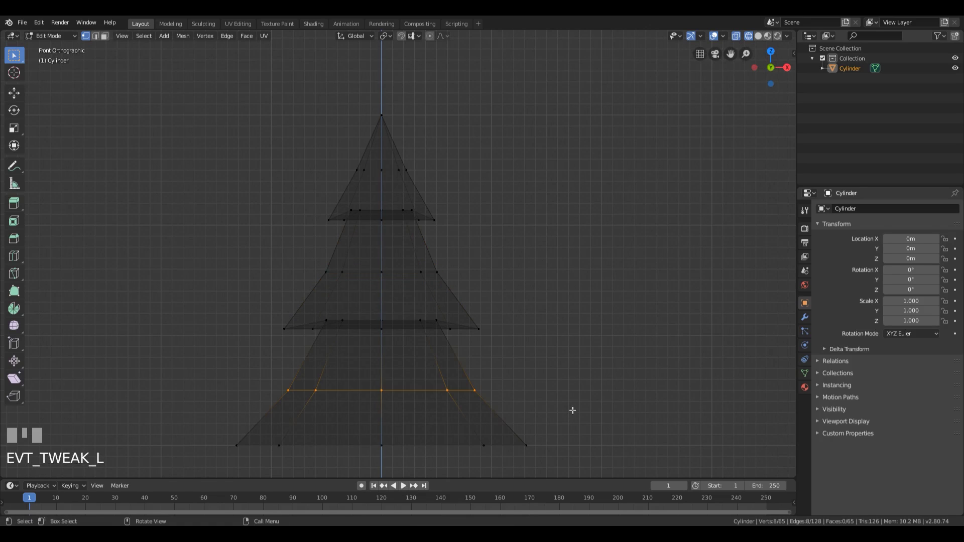
key(g)
key(g)
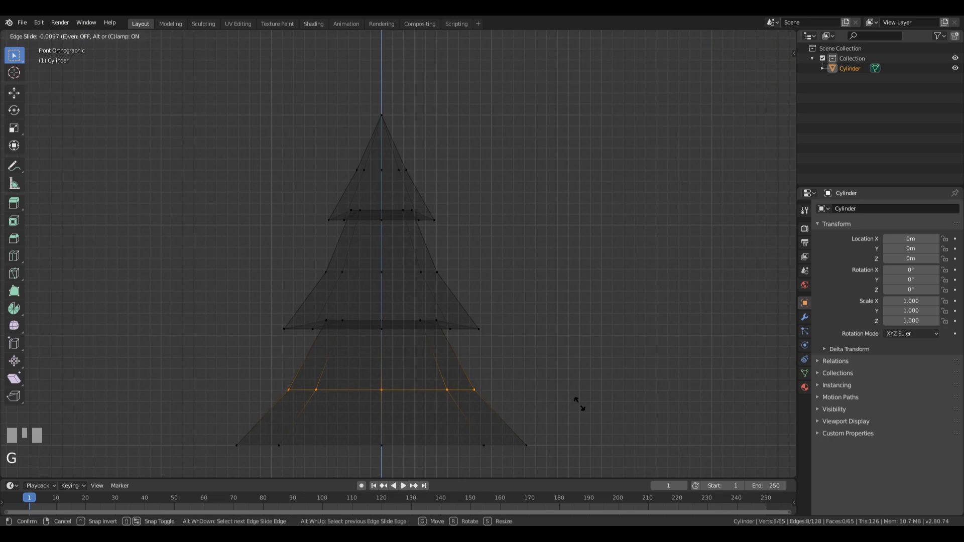
click(577, 402)
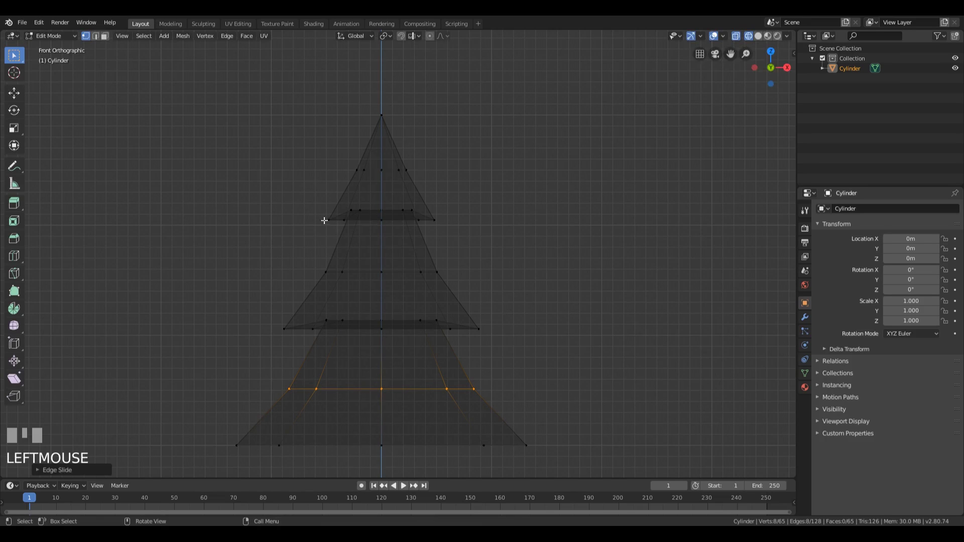
drag(297, 189, 493, 232)
key(s)
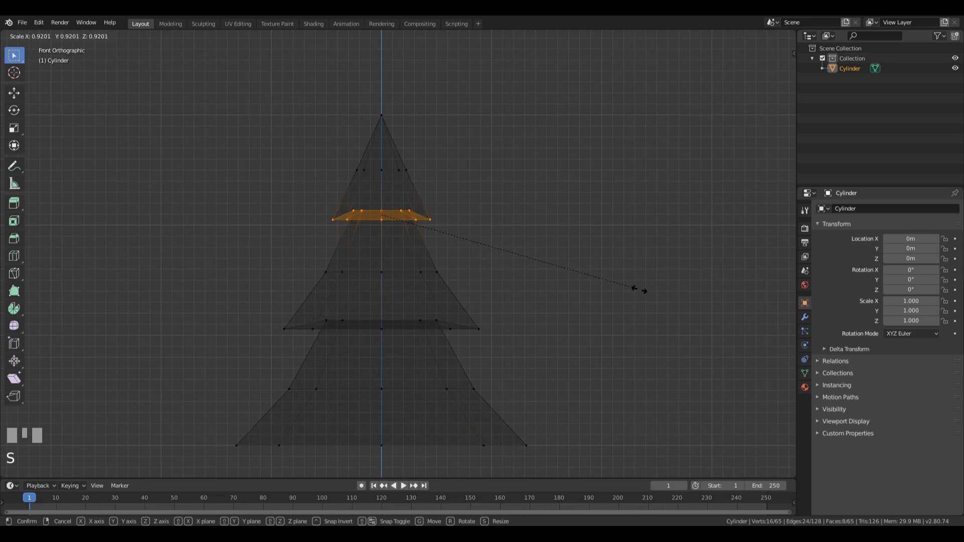
key(Escape)
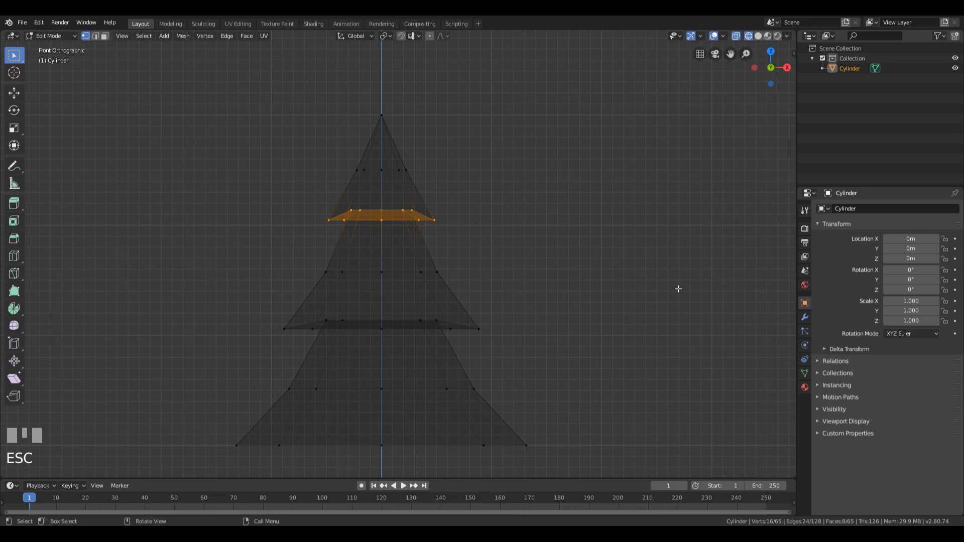
Select the bottom face of the lowest tier and inset it by about 1.03 m to leave a small central face
shift+middle_drag(477, 284, 499, 258)
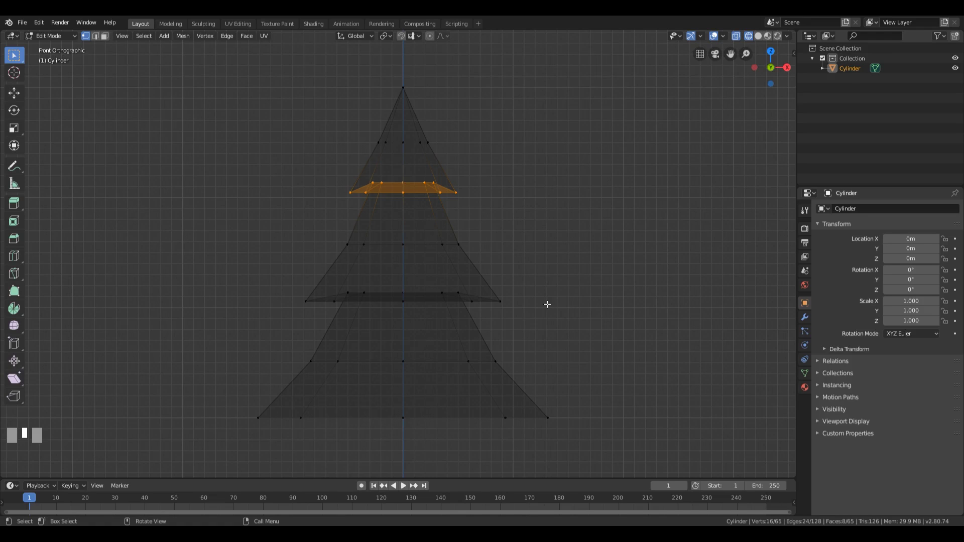
shift+middle_drag(536, 367, 506, 229)
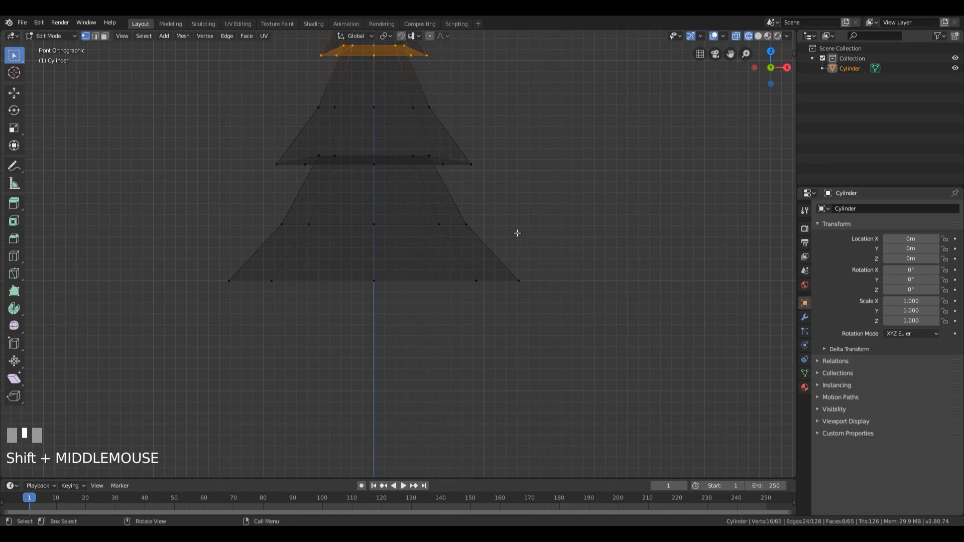
key(shift+ctrl+alt+KP_Divide)
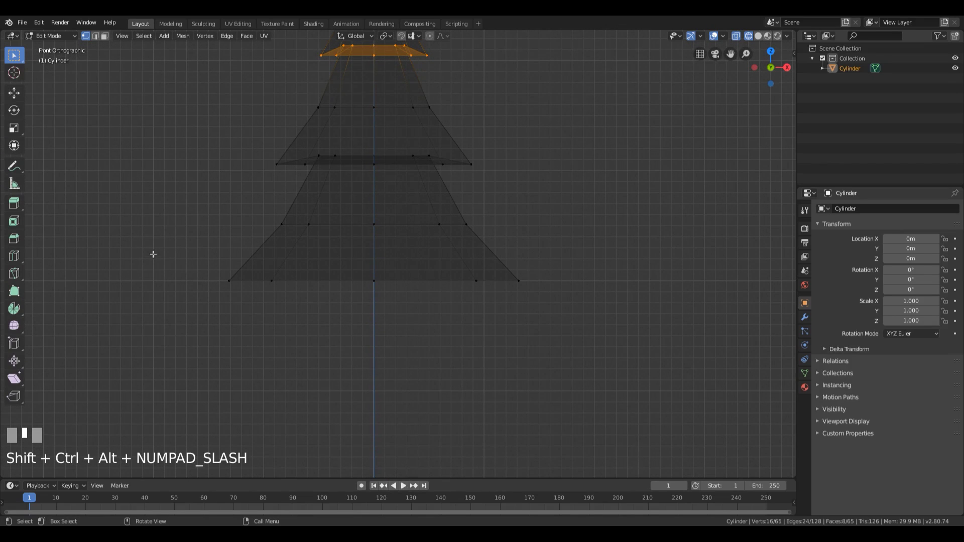
drag(153, 255, 666, 323)
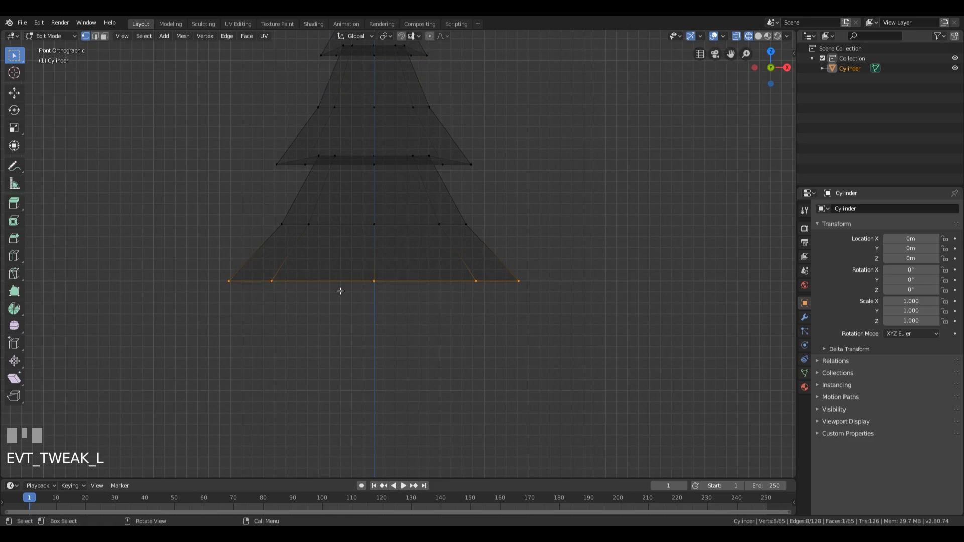
middle_drag(426, 284, 340, 259)
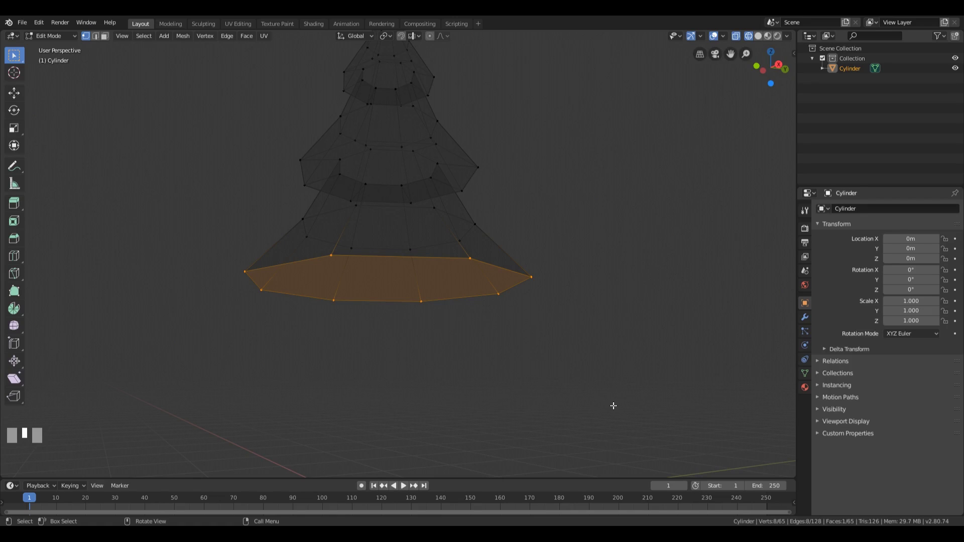
key(i)
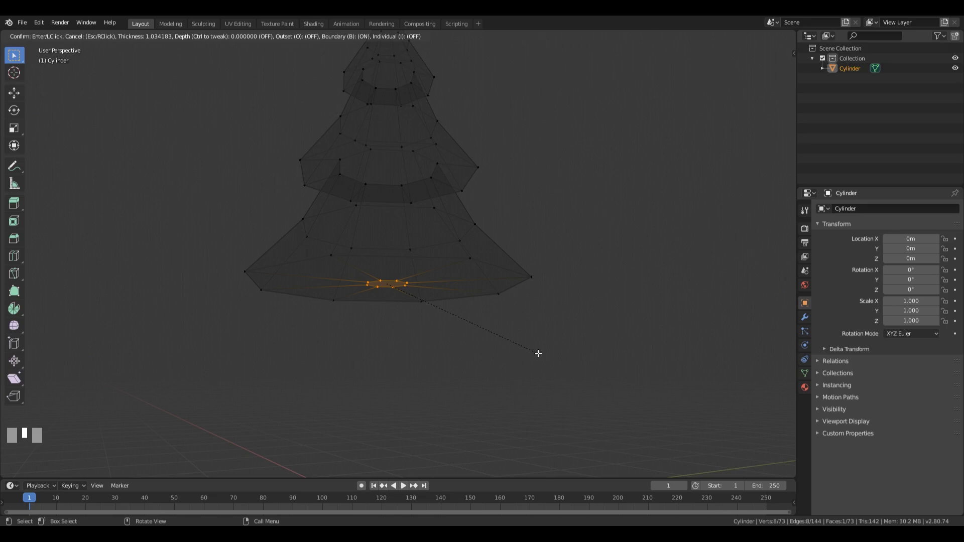
click(539, 354)
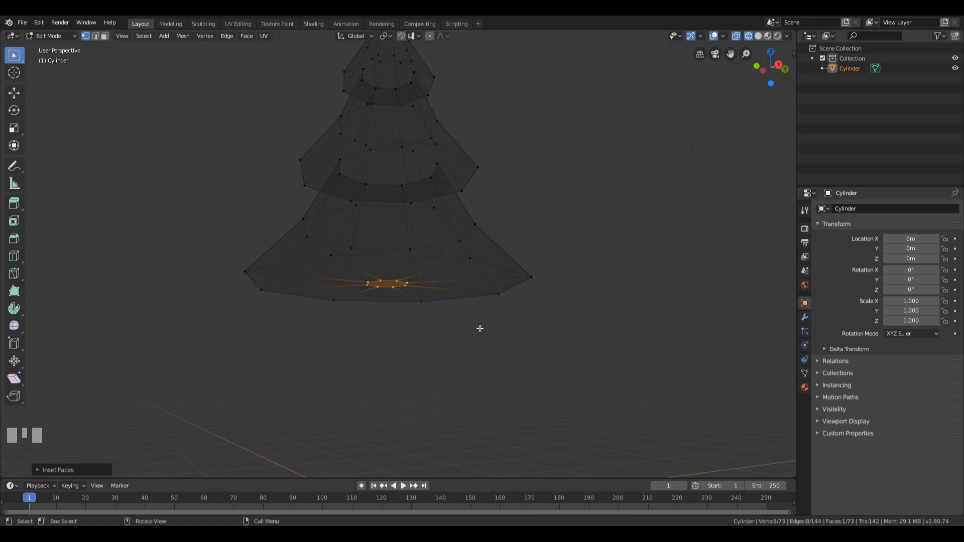
Select the entire tree mesh, move it 1 m down along the Z axis, and deselect everything
mouse_move(474, 287)
middle_down()
mouse_move(521, 312)
mouse_move(435, 315)
mouse_move(437, 284)
mouse_move(463, 291)
middle_up()
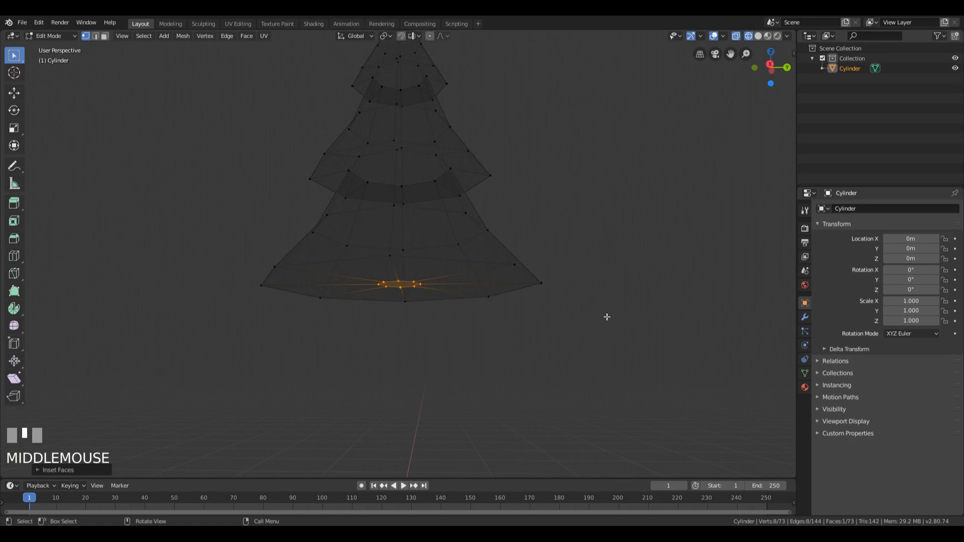
scroll(606, 317, down, 1)
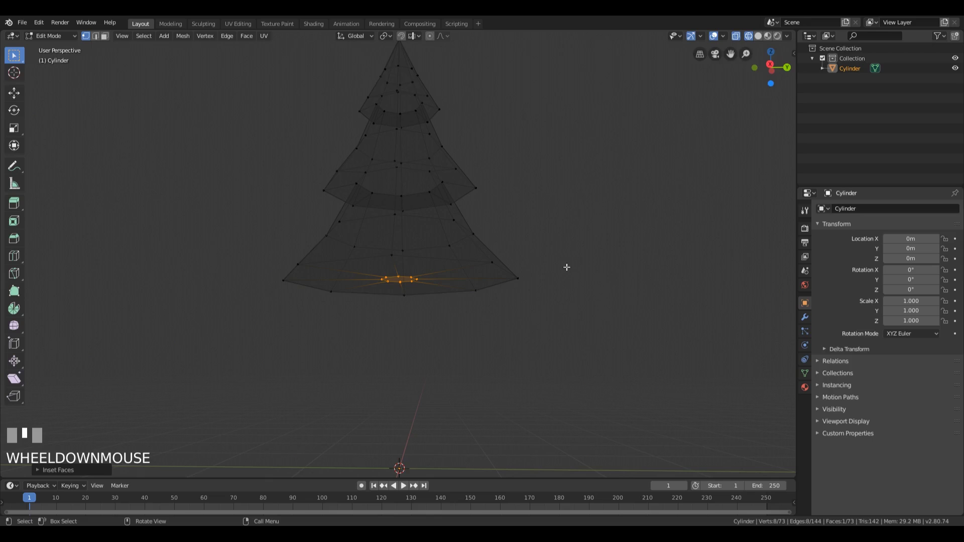
key(KP_1)
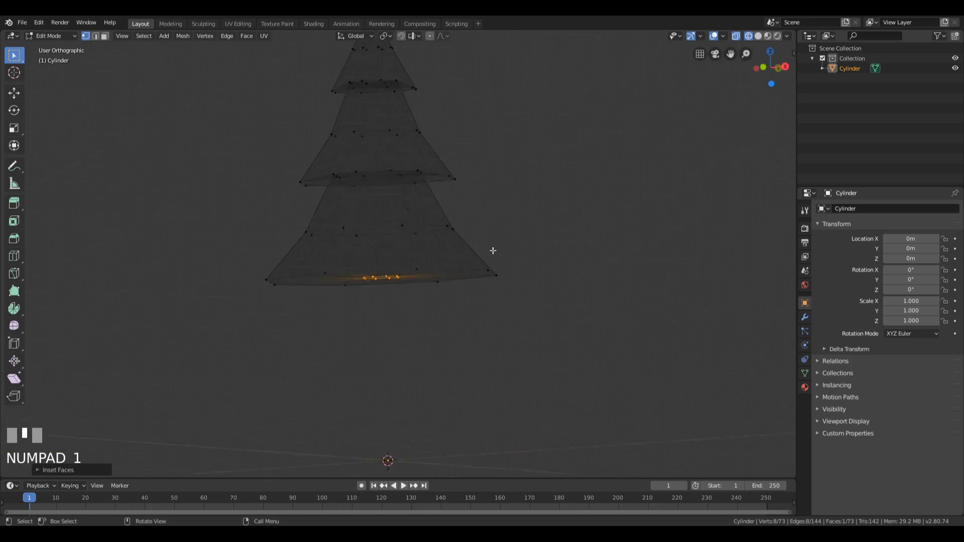
scroll(484, 243, down, 2)
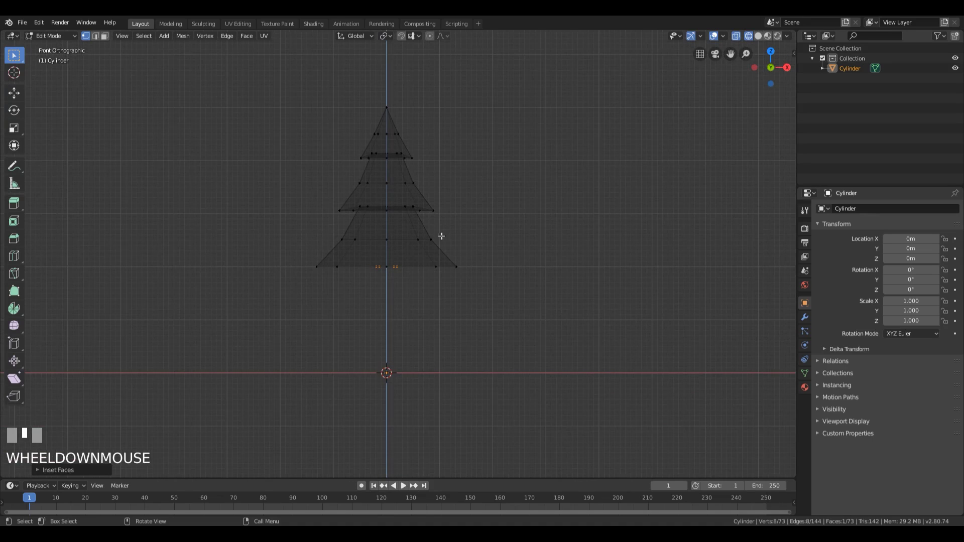
drag(442, 235, 504, 273)
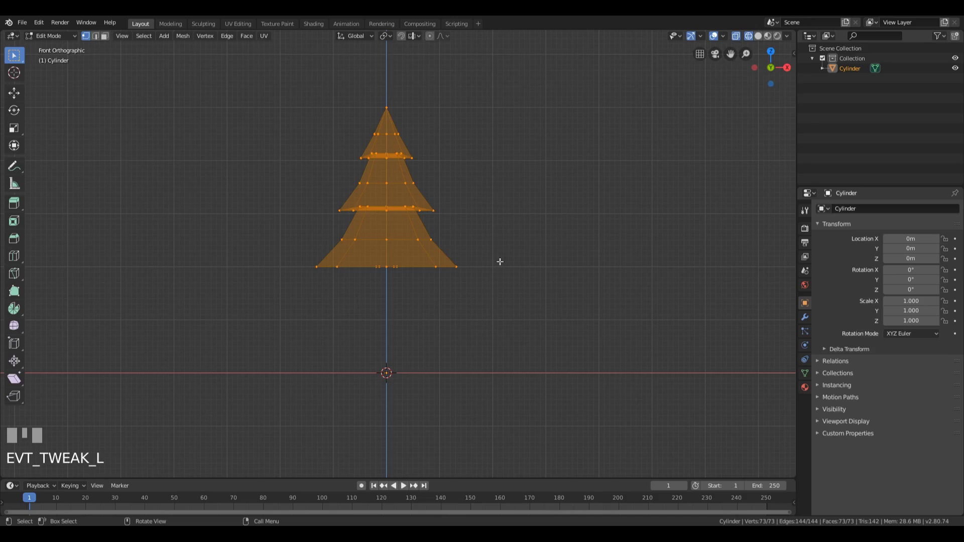
key(g)
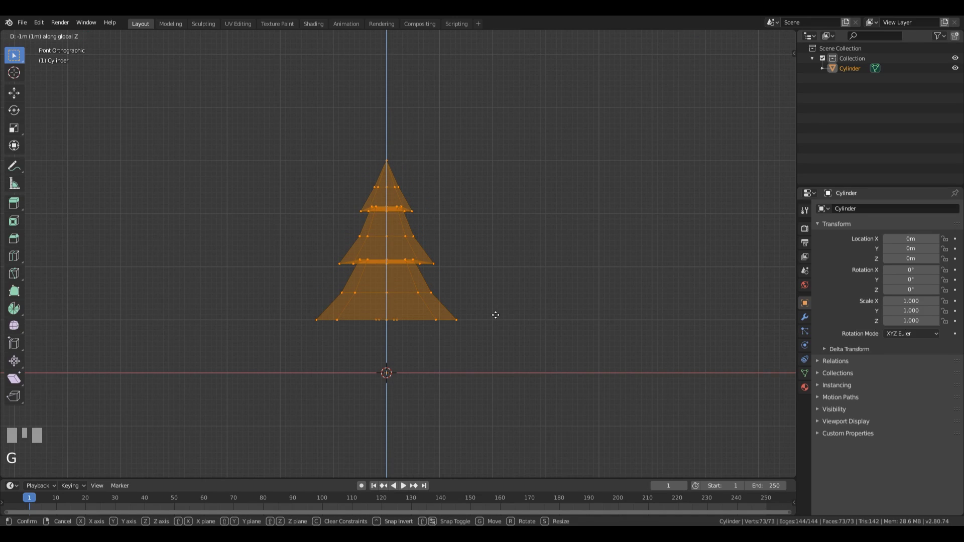
ctrl+click(496, 315)
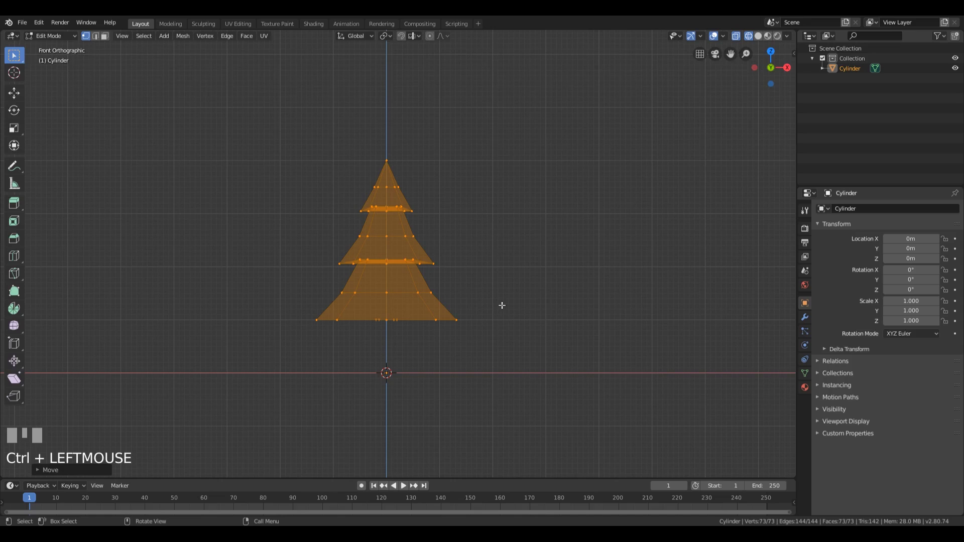
click(502, 305)
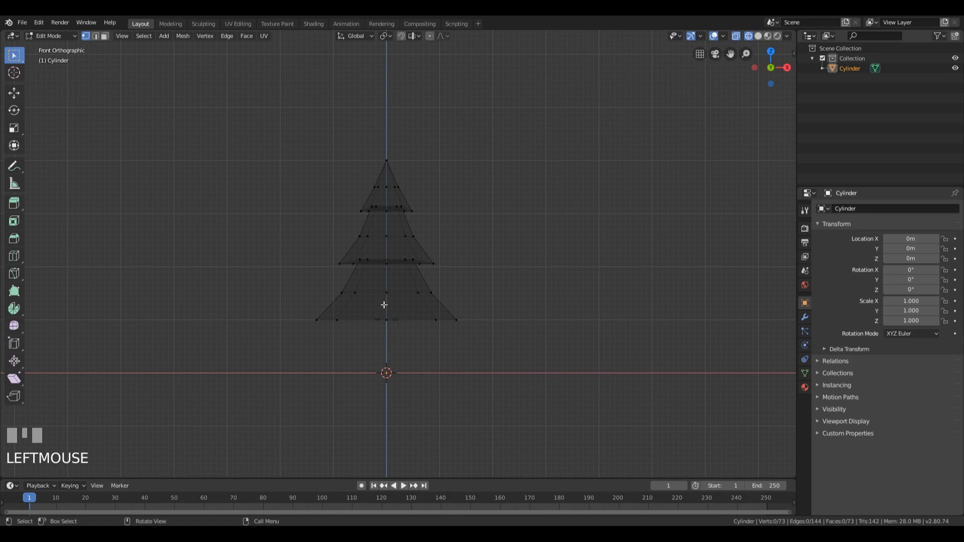
Select the small inset face under the lowest tier and extrude it 1 m downward to form the trunk
middle_drag(517, 286, 402, 329)
alt+click(392, 321)
scroll(416, 339, up, 3)
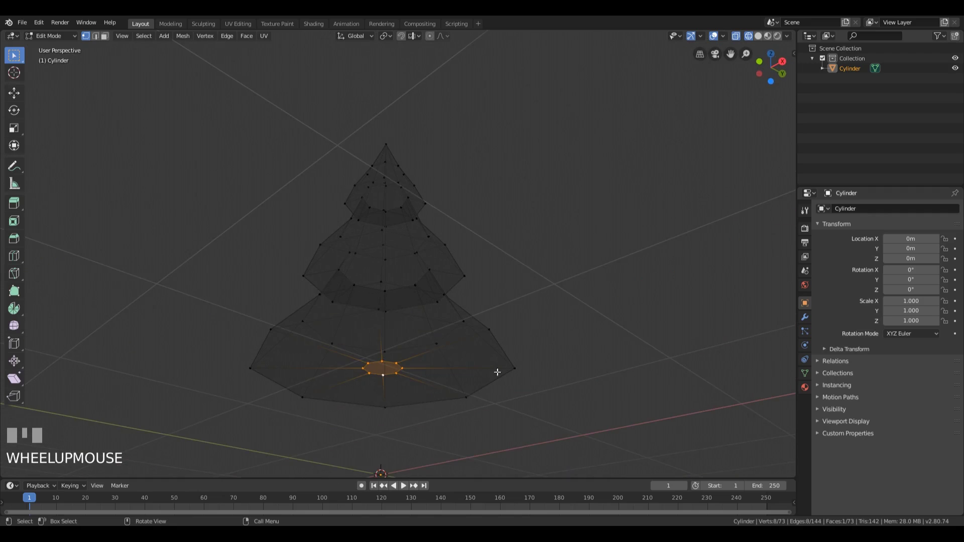
shift+middle_drag(497, 373, 509, 300)
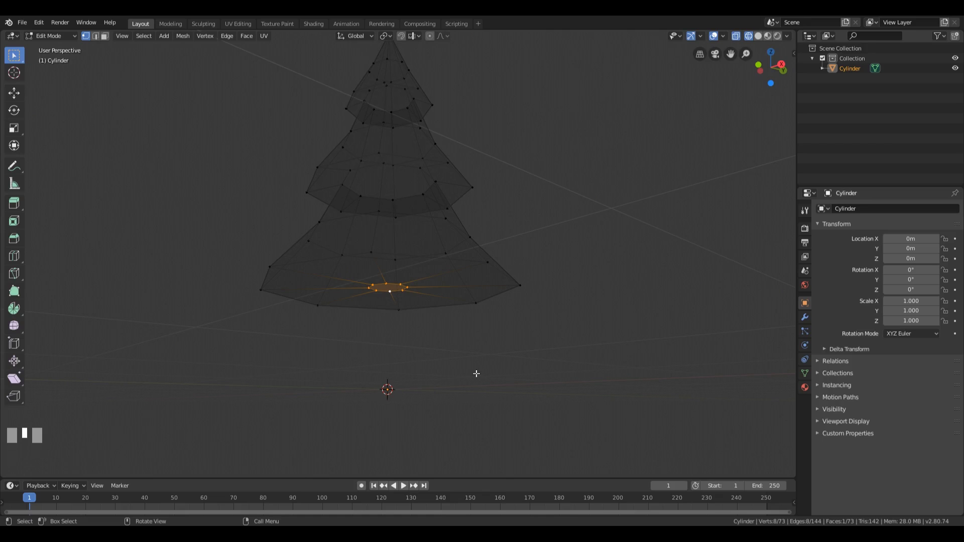
middle_drag(477, 373, 474, 398)
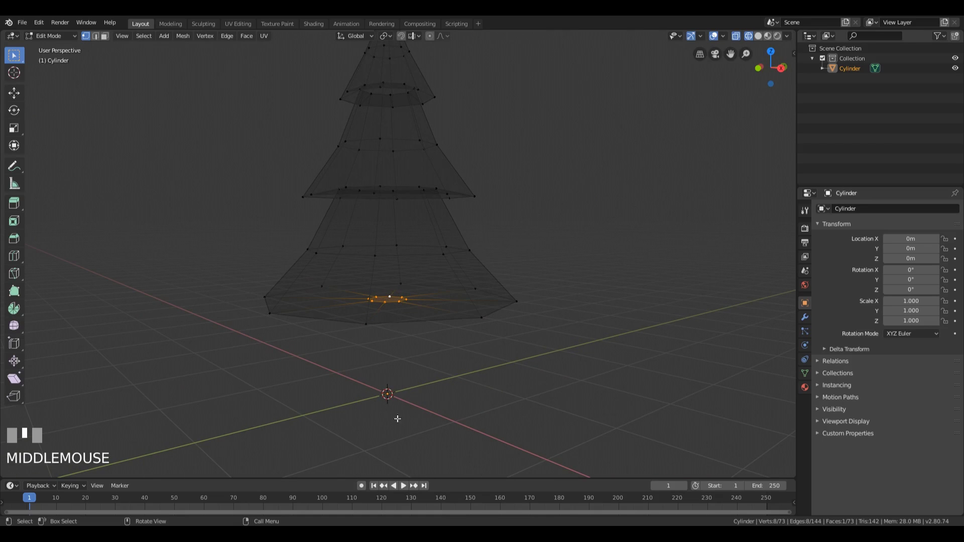
mouse_move(591, 334)
middle_down()
mouse_move(567, 320)
mouse_move(594, 316)
middle_up()
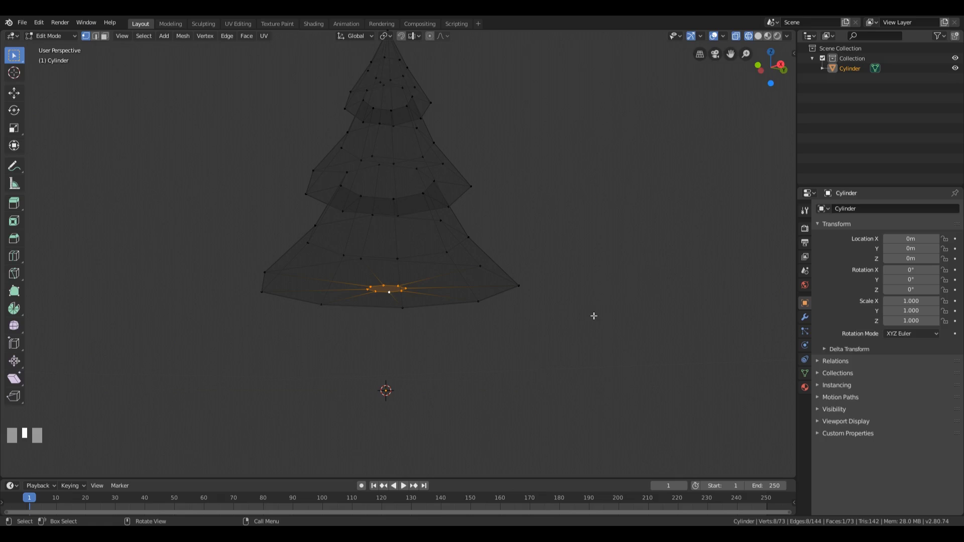
text(e)
text(1)
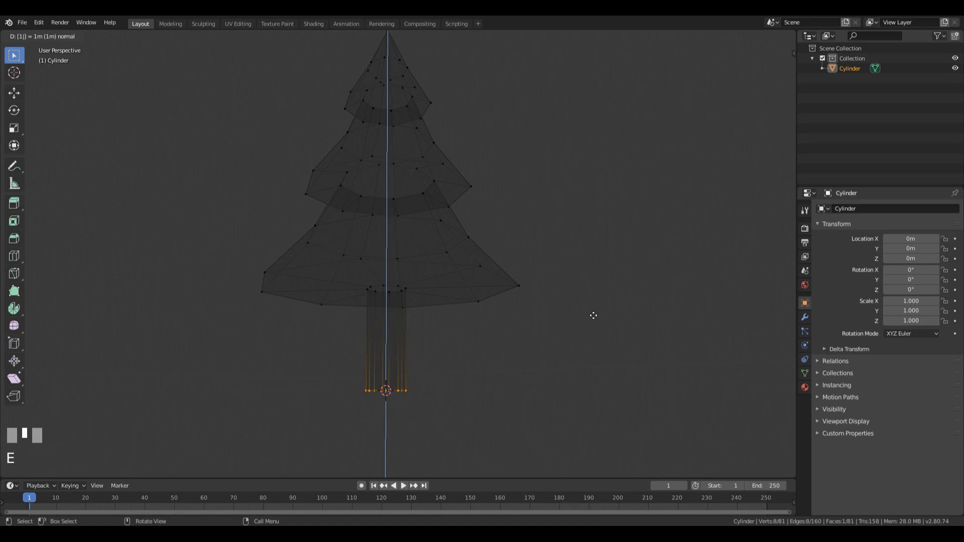
key(KP_Enter)
Scale the trunk's bottom face up by a factor of about 1.5 to taper the trunk outward at the ground
middle_drag(598, 263, 452, 231)
middle_drag(342, 379, 507, 308)
key(shift+ctrl+alt+KP_Divide)
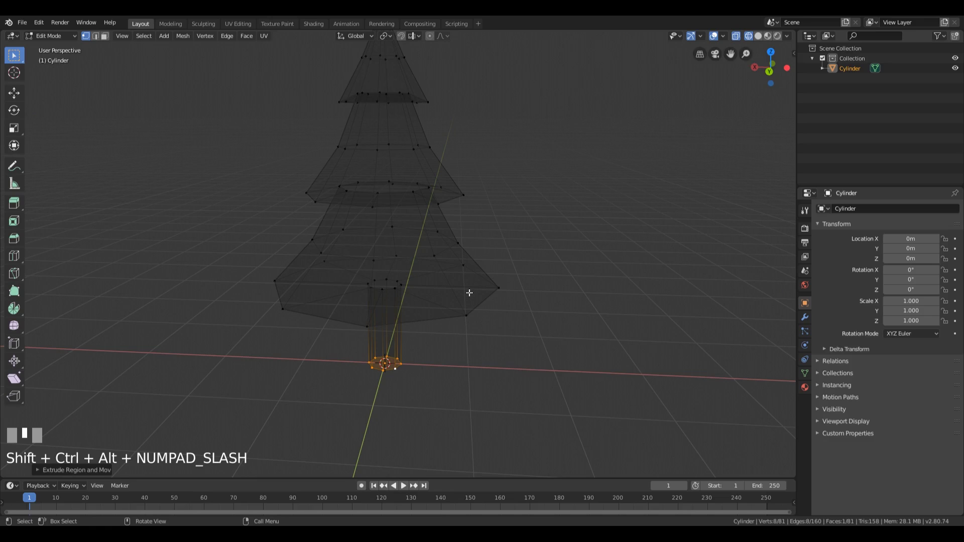
key(KP_1)
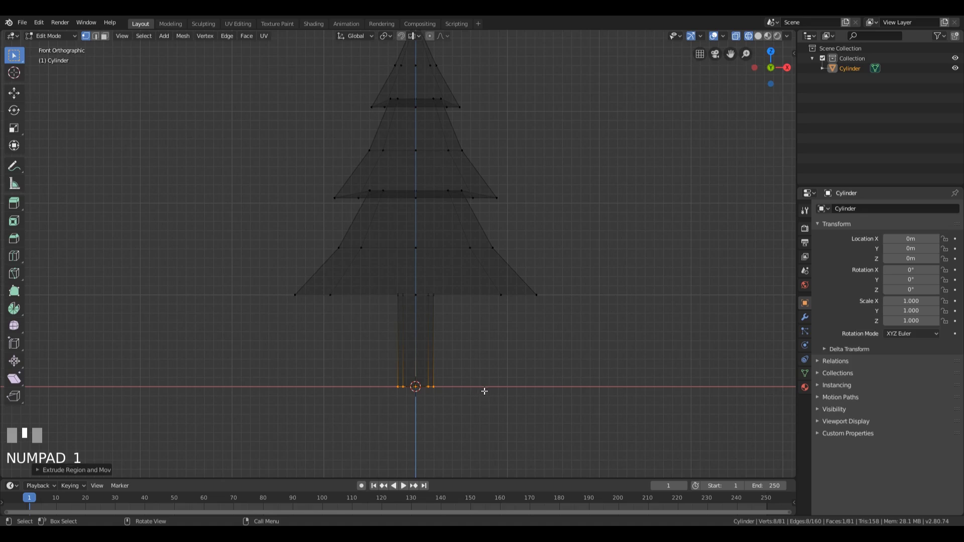
scroll(478, 367, down, 1)
shift+middle_drag(477, 361, 468, 363)
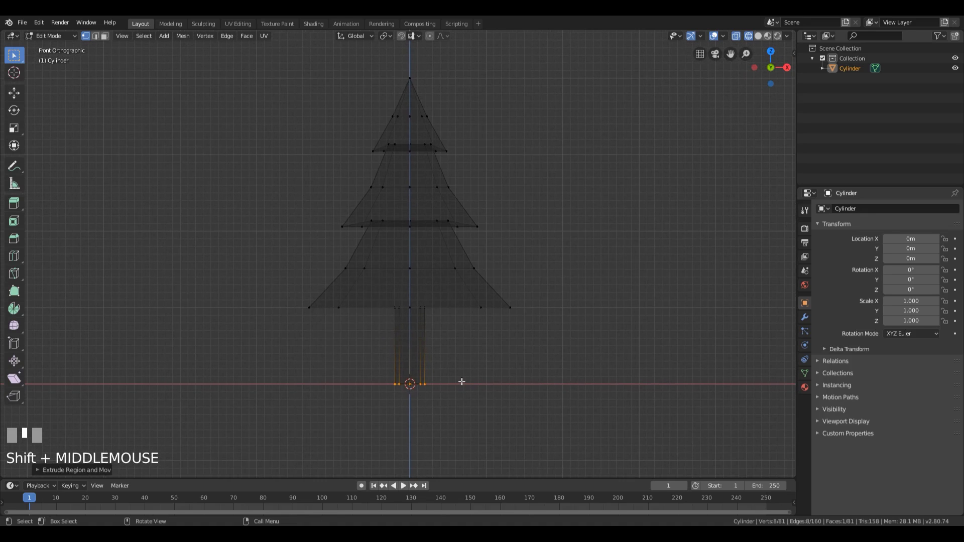
key(s)
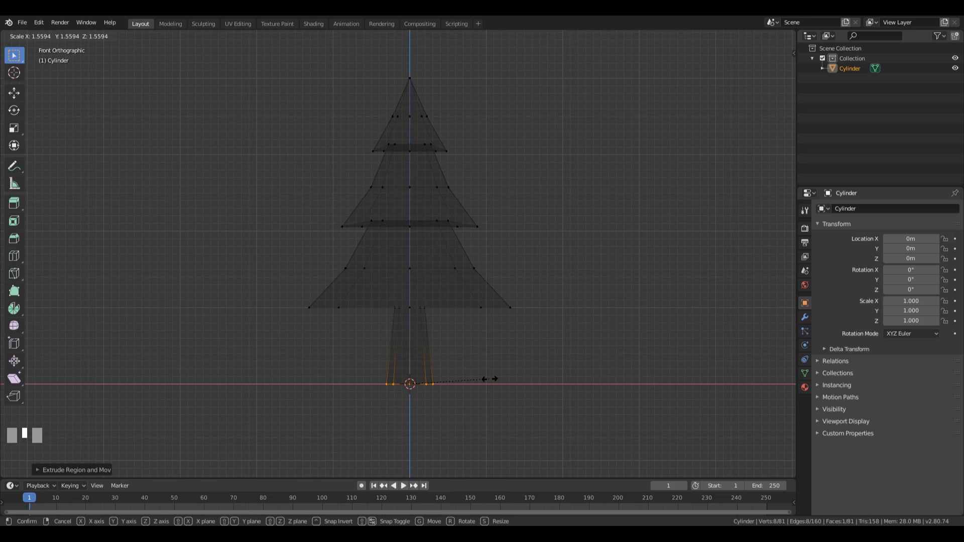
click(484, 380)
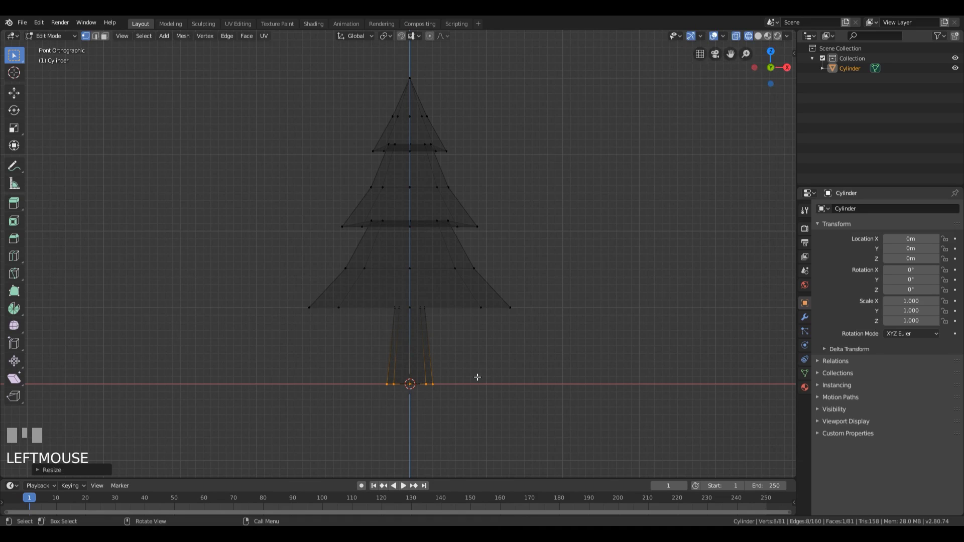
Add a loop cut around the trunk slightly above its middle and scale the loop to about 0.92
key(ctrl+r)
click(405, 345)
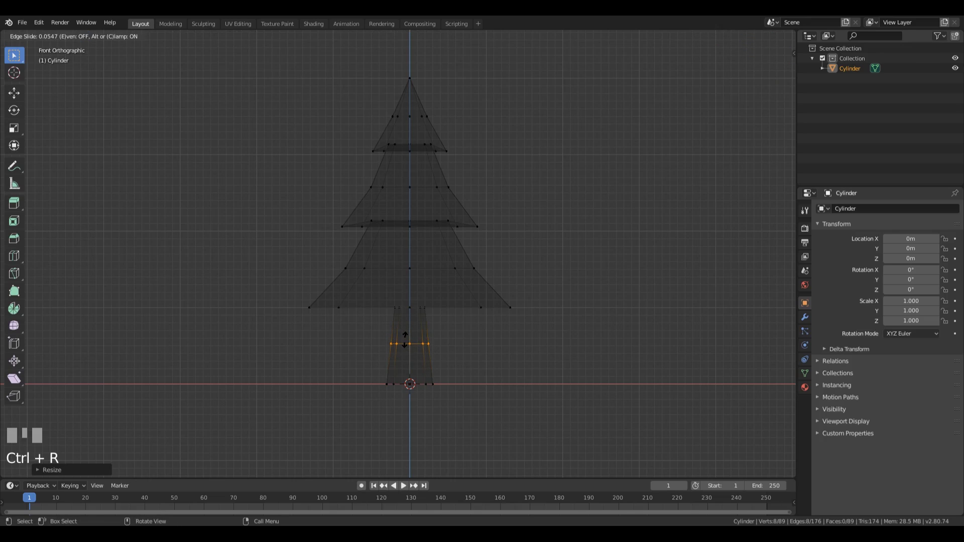
click(409, 342)
key(s)
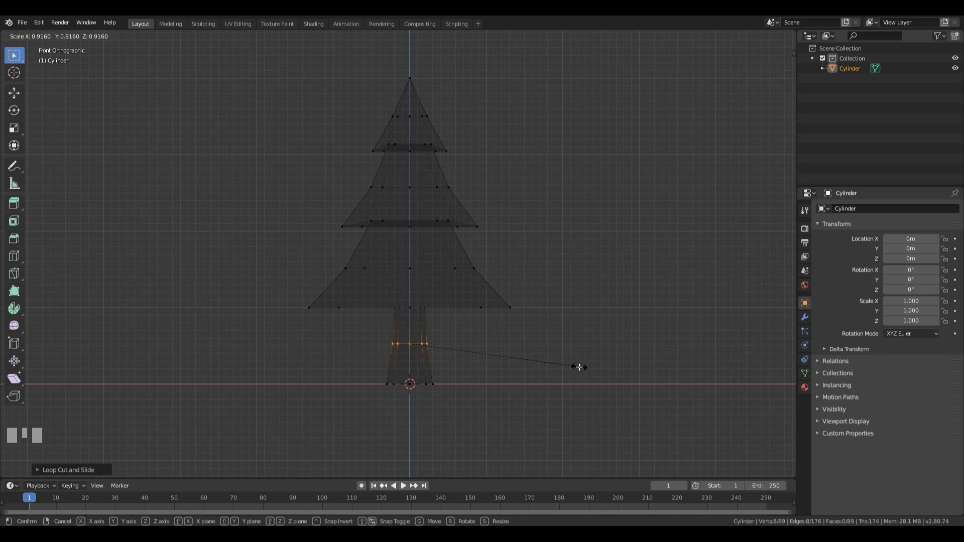
click(579, 367)
Box-select the vertices where the trunk meets the underside of the foliage and scale them to about 1.04
drag(381, 295, 442, 320)
key(s)
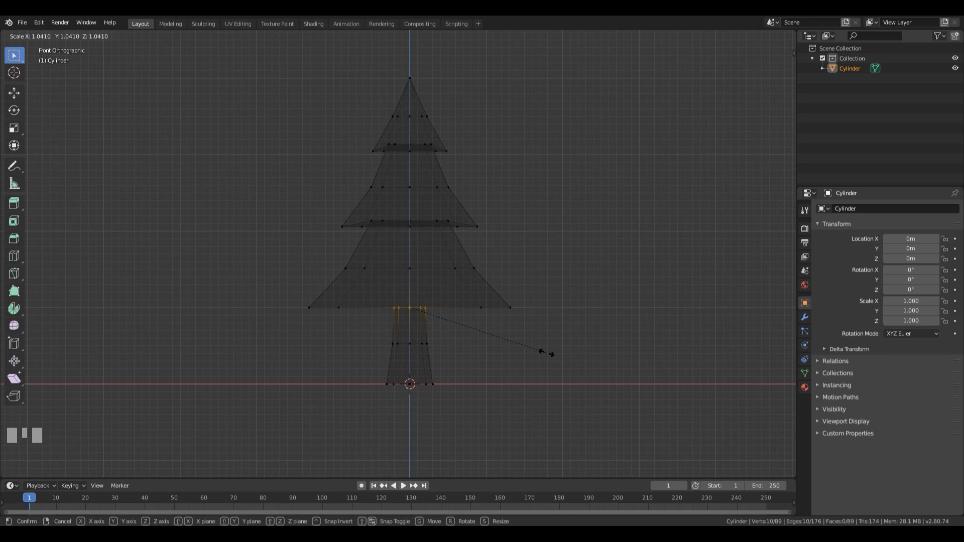
click(547, 353)
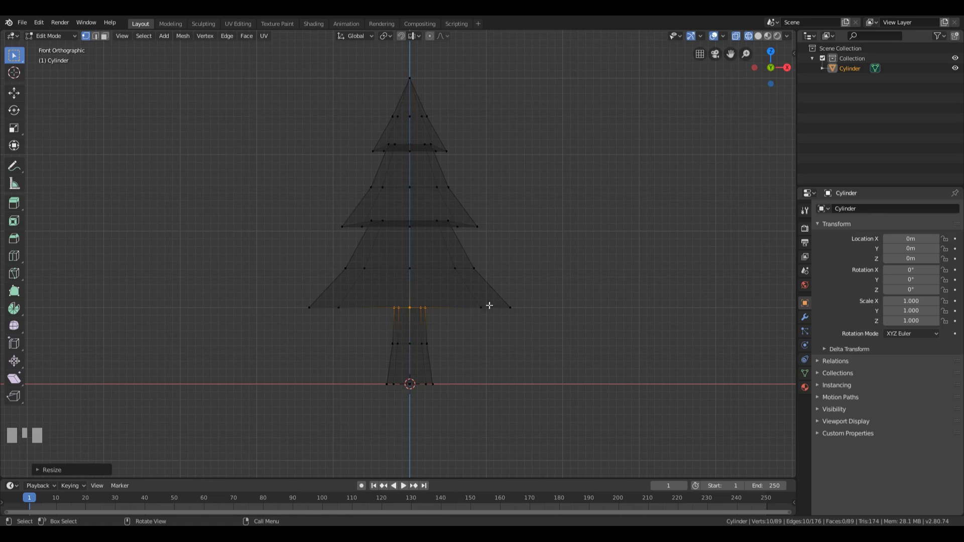
Select the outer rim of the lowest tier, lower it about 0.15 m along Z, and scale it to about 1.12
alt+click(462, 308)
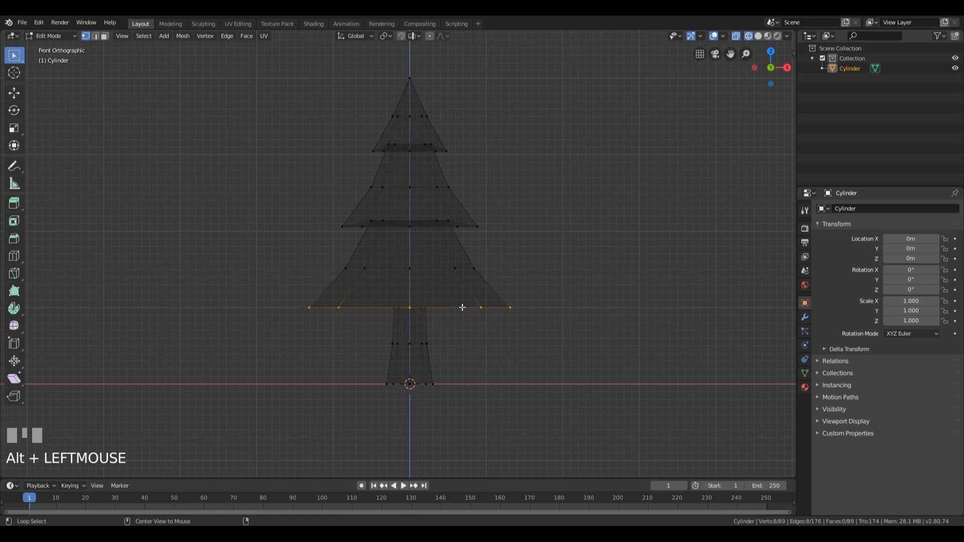
middle_drag(462, 308, 467, 342)
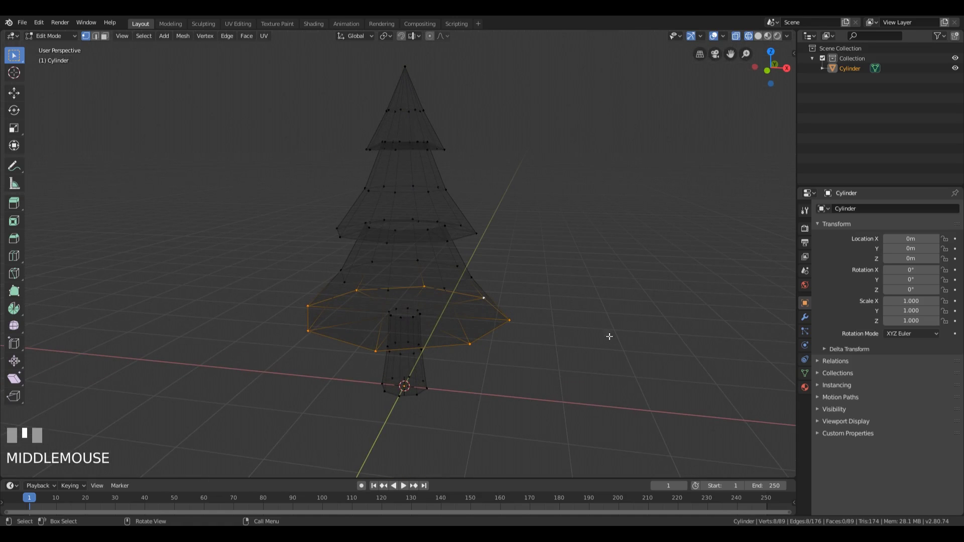
key(KP_1)
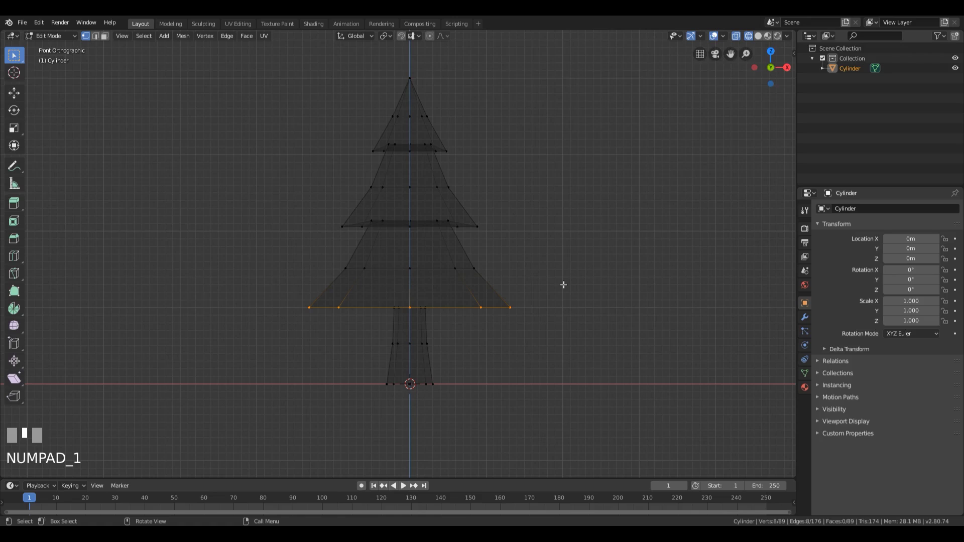
key(g)
key(z)
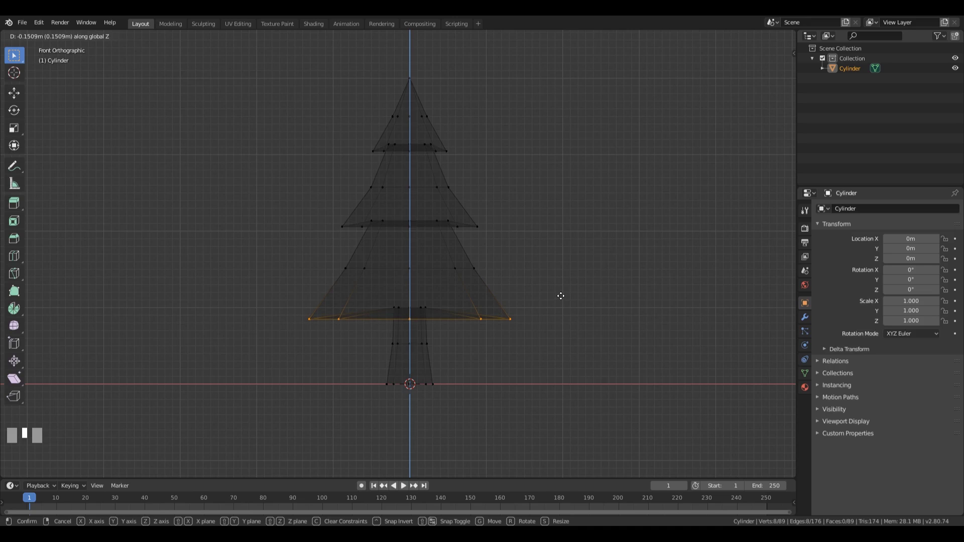
click(561, 297)
key(s)
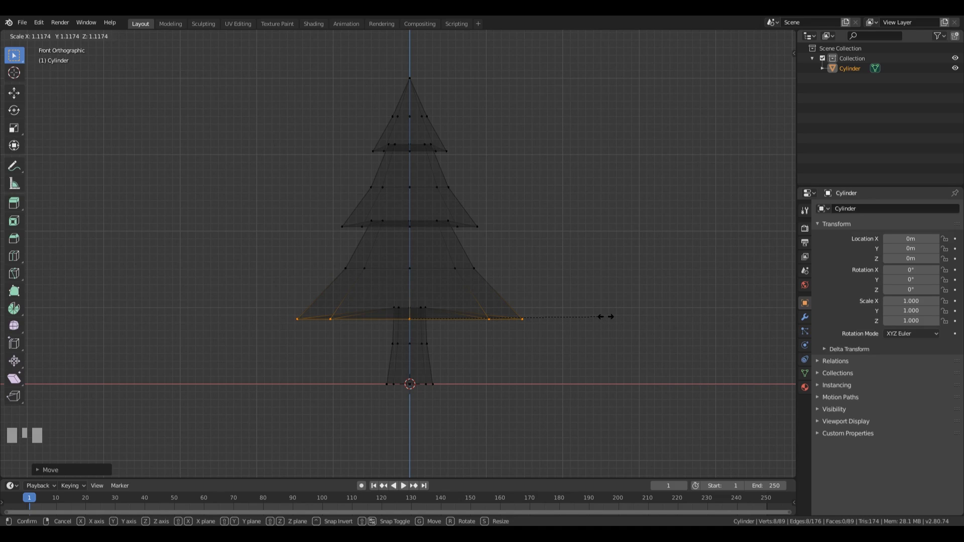
click(606, 317)
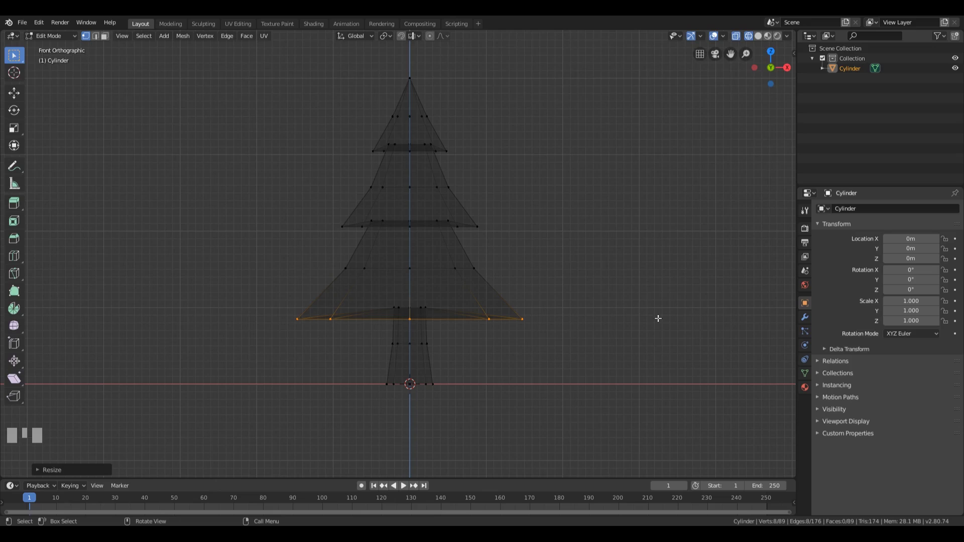
Select the outer rim loops of all three foliage tiers together
key(shift+ctrl+alt+KP_Divide)
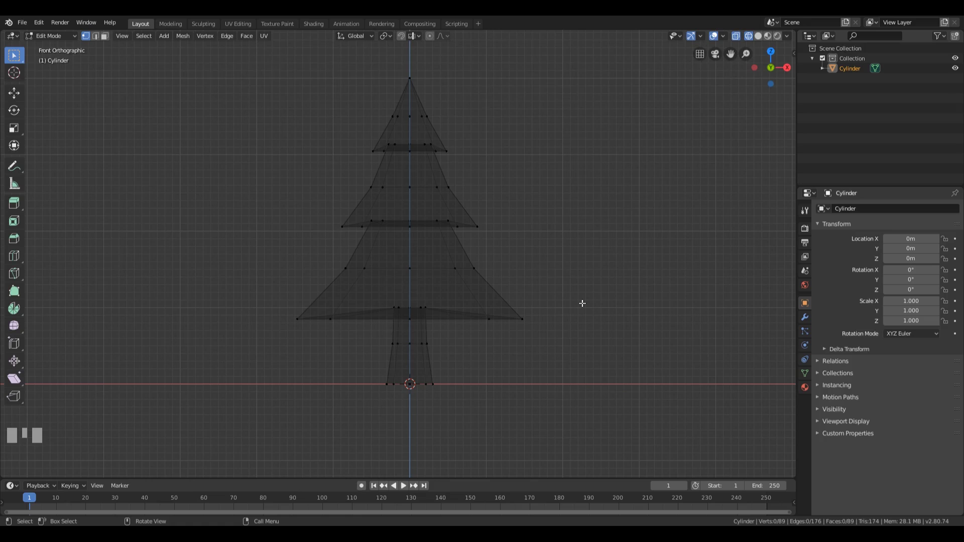
middle_drag(568, 312, 540, 310)
key(KP_1)
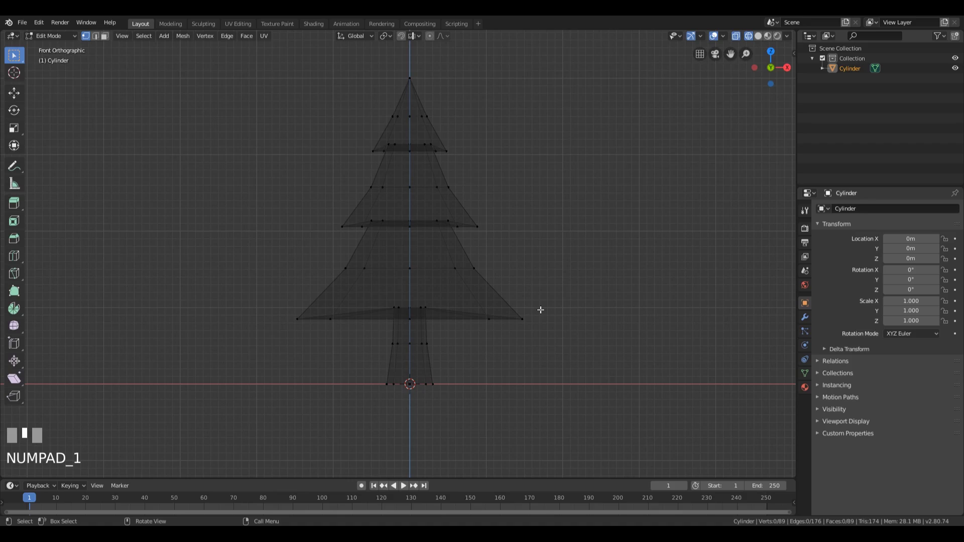
shift+middle_drag(572, 249, 555, 258)
shift+scroll(555, 260, down, 1)
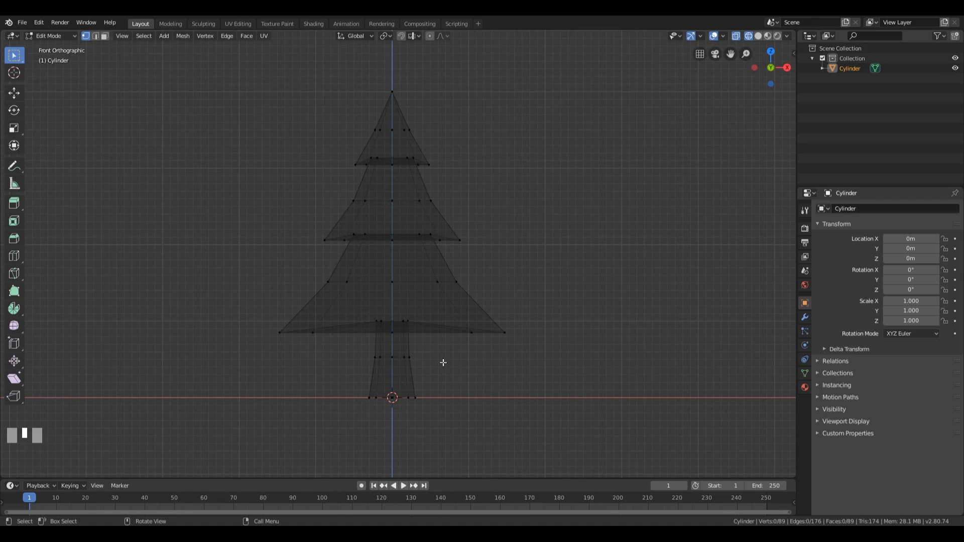
alt+click(428, 334)
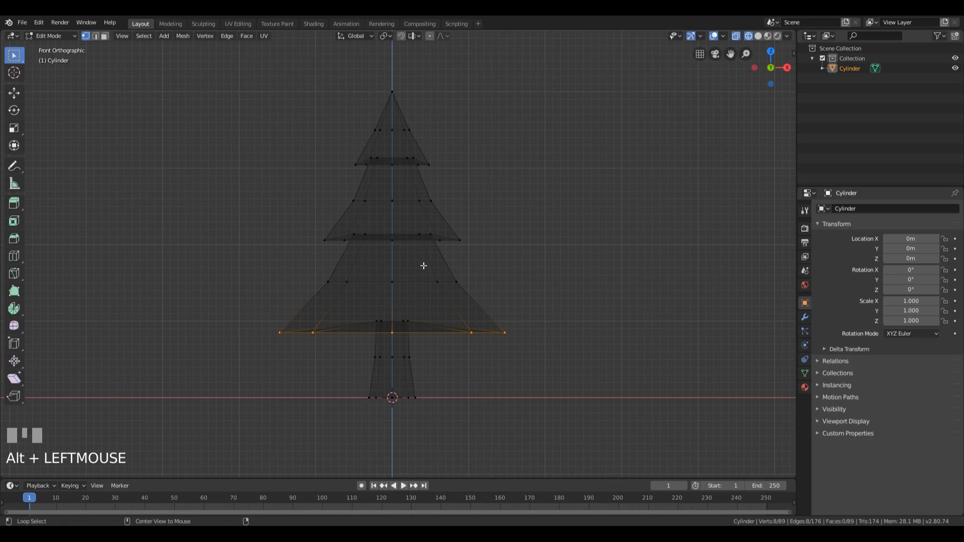
alt+shift+click(408, 239)
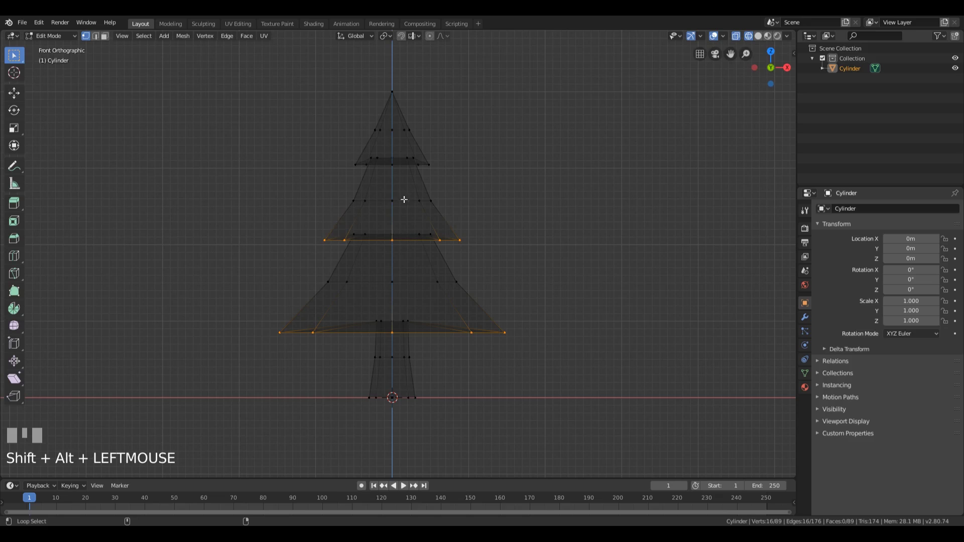
alt+shift+click(400, 164)
middle_drag(555, 219, 490, 211)
shift+middle_drag(409, 241, 458, 241)
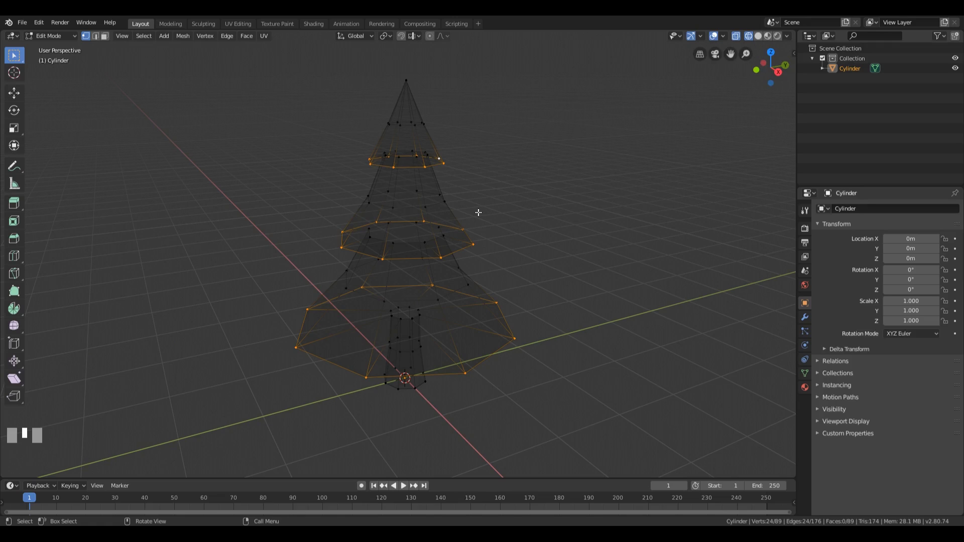
Switch the viewport to solid shading and turn on proportional editing
key(z)
click(565, 222)
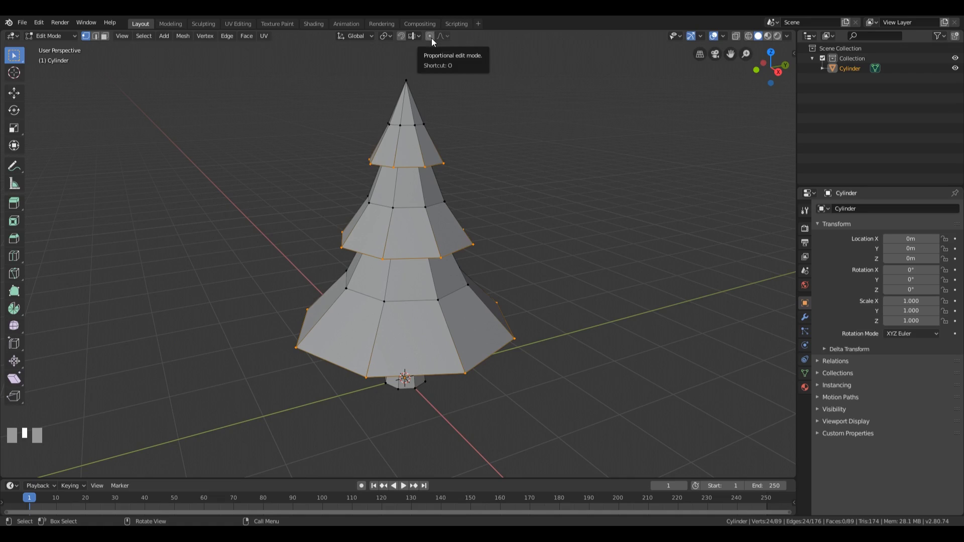
key(o)
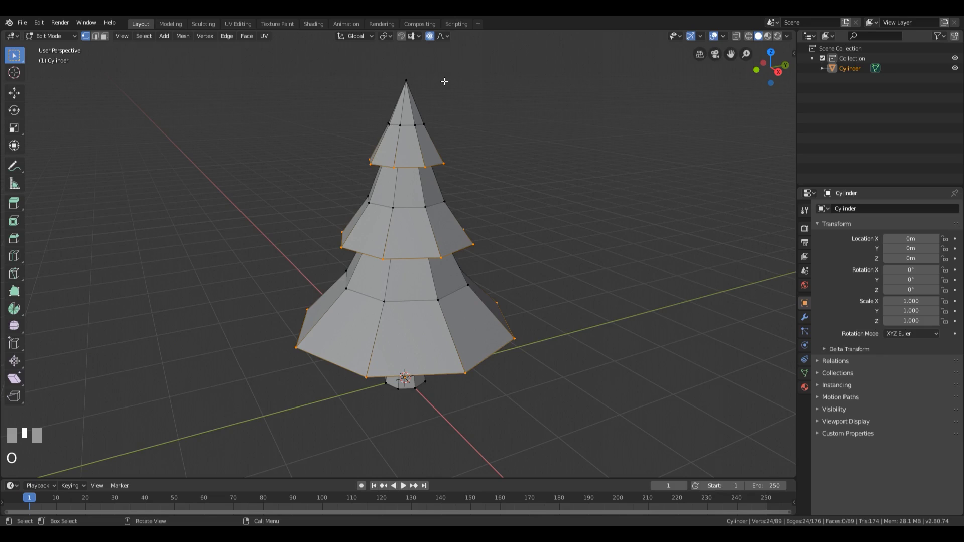
click(429, 36)
click(430, 37)
key(ctrl+alt+shift+KP_Divide)
Rotate the three selected rims about -42 degrees around Z with smooth falloff and a proportional size of 1.33
key(r)
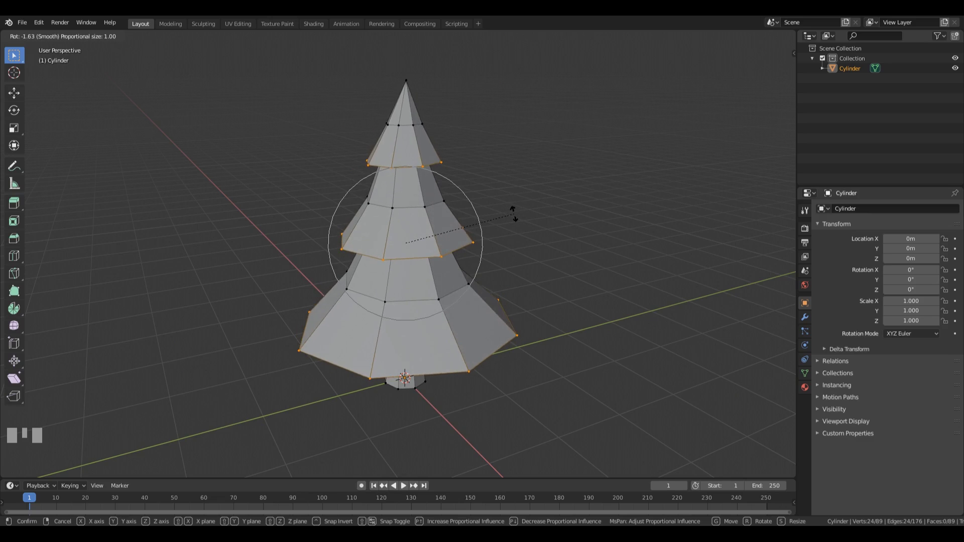
key(z)
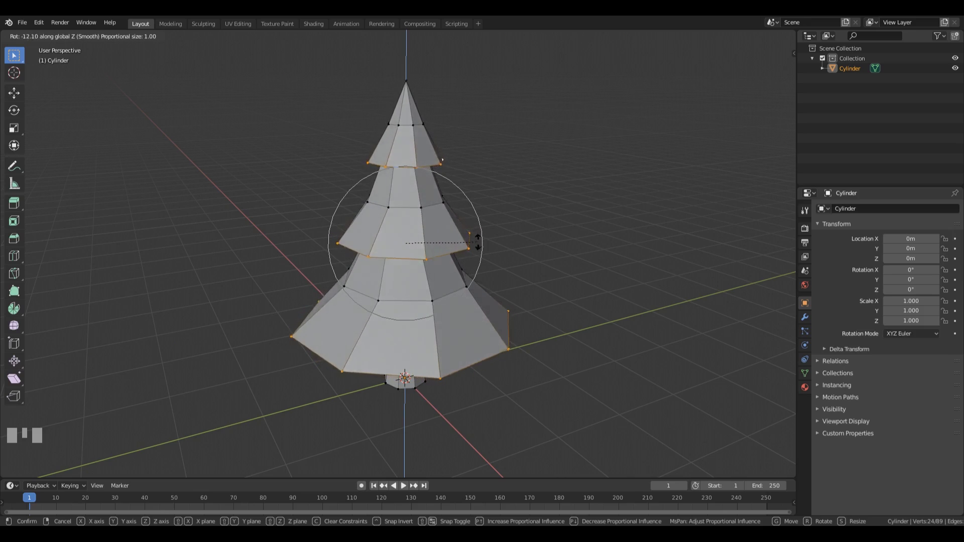
scroll(478, 245, down, 7)
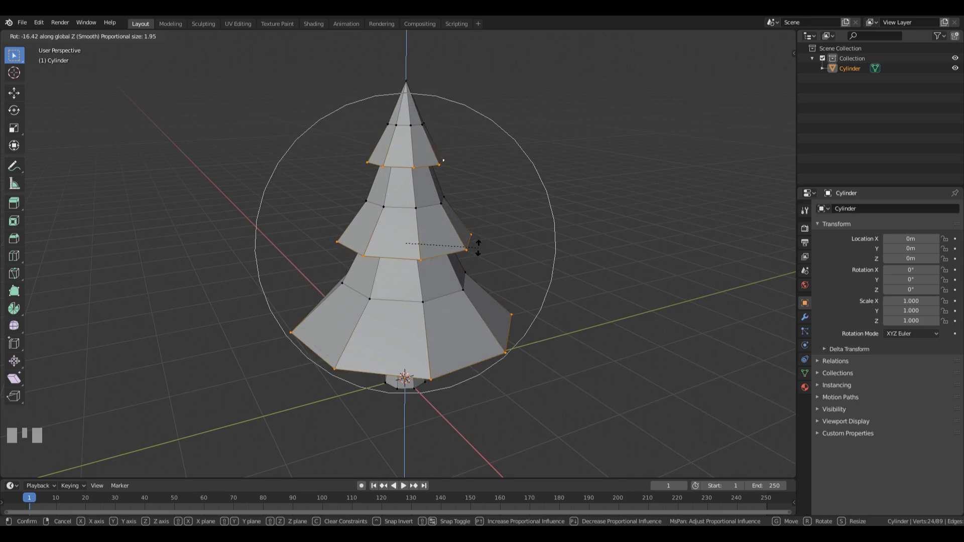
scroll(478, 247, up, 7)
scroll(478, 247, down, 15)
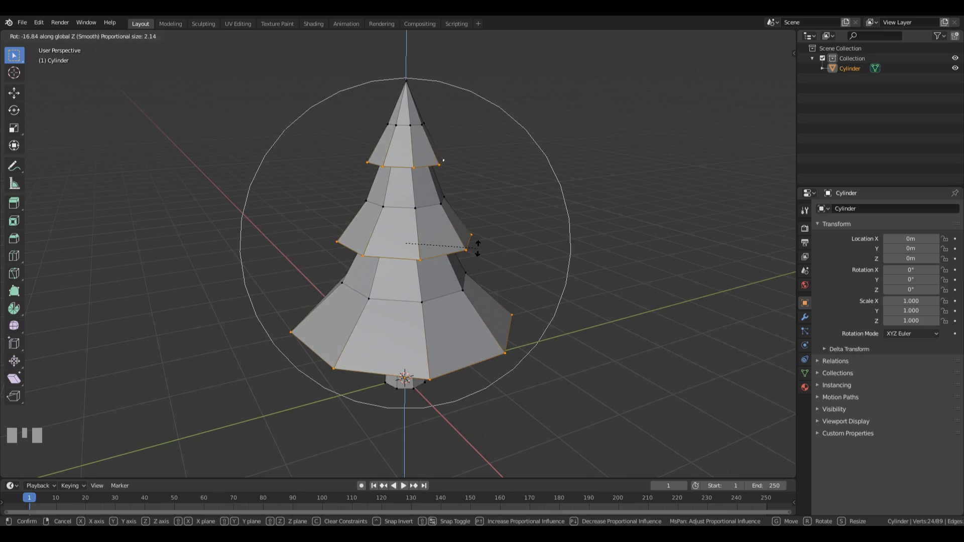
scroll(477, 247, up, 11)
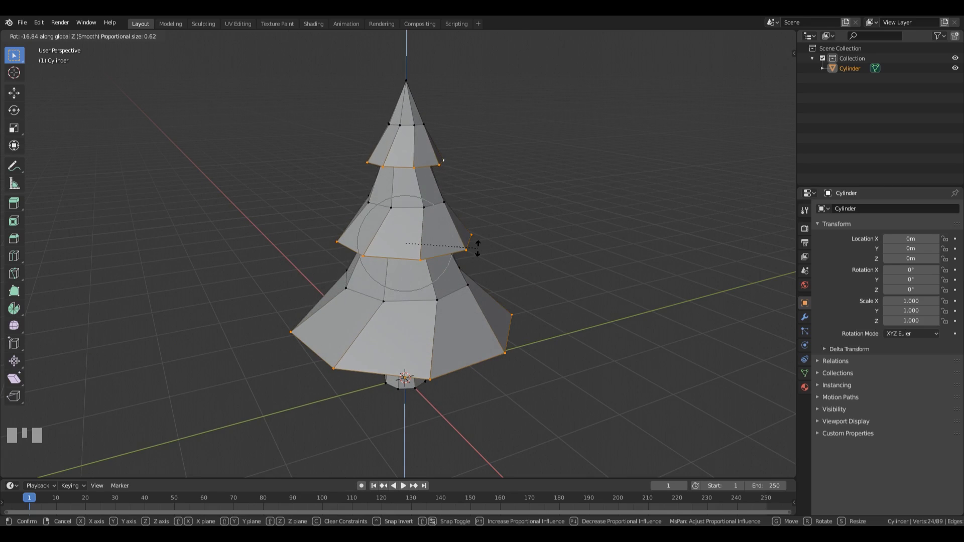
scroll(478, 248, down, 15)
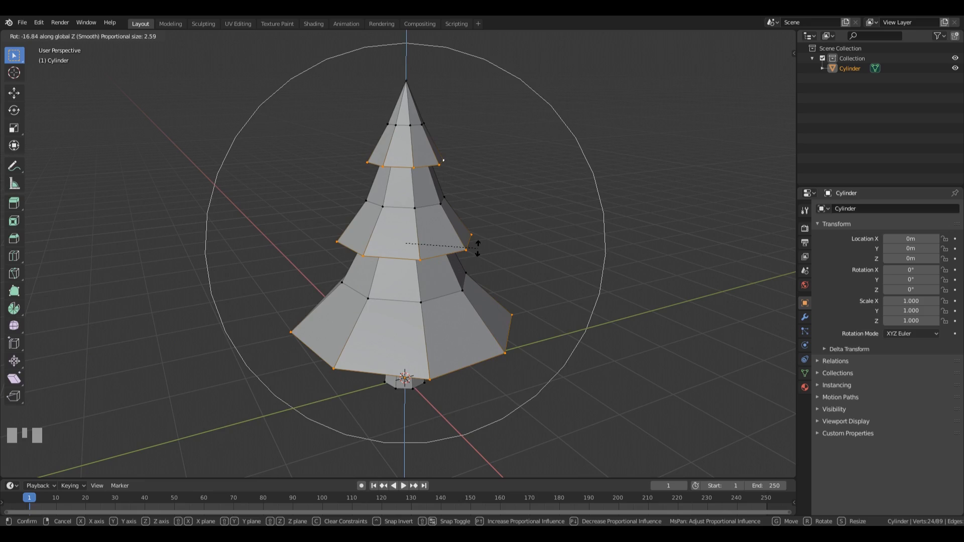
scroll(477, 248, down, 1)
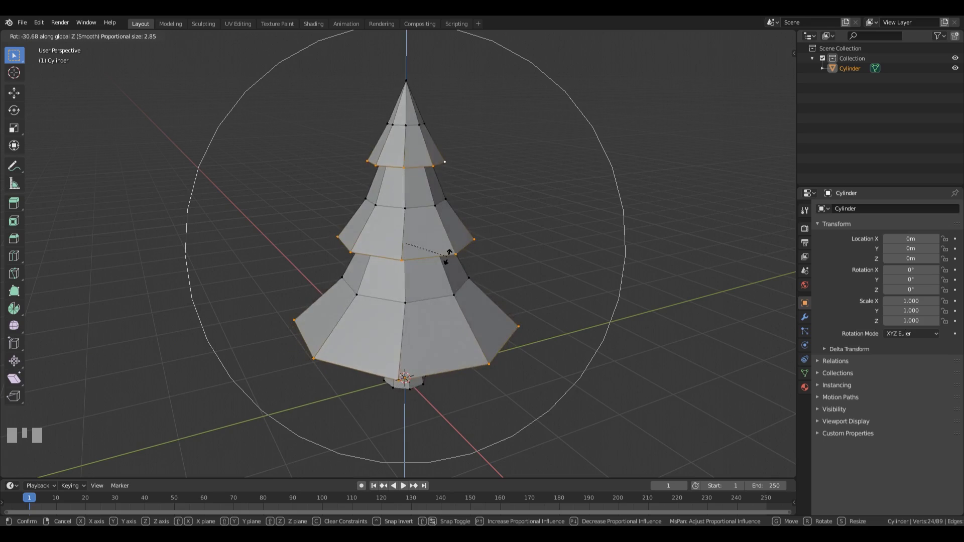
scroll(447, 261, up, 9)
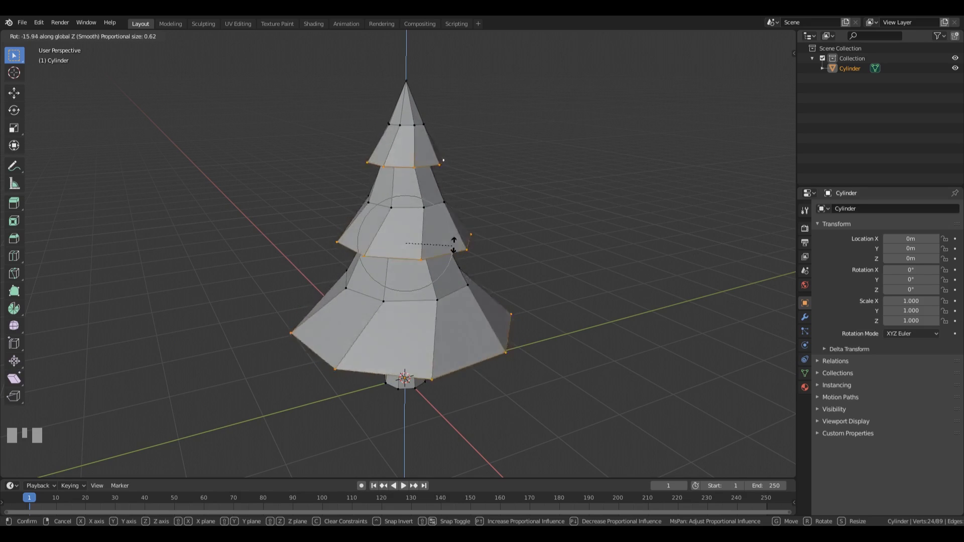
scroll(457, 226, up, 1)
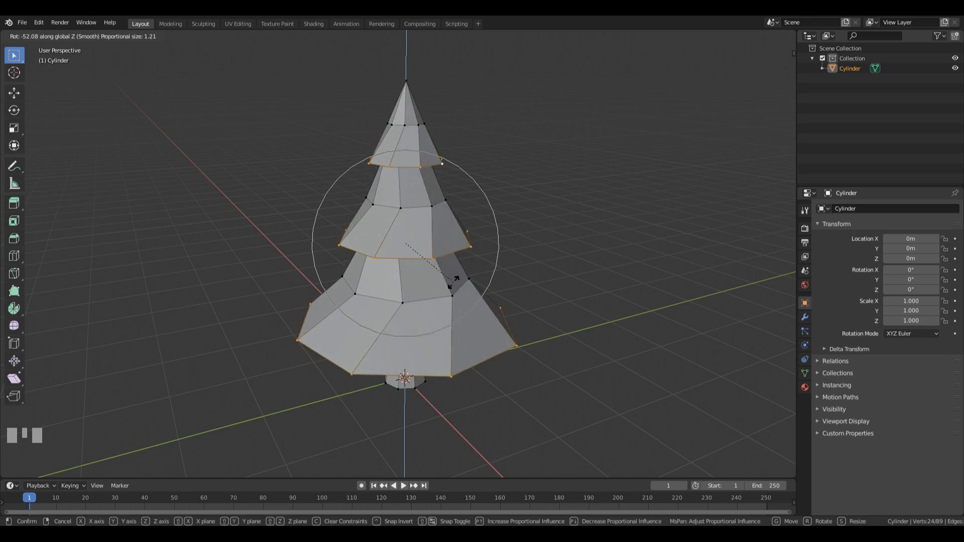
scroll(455, 261, up, 1)
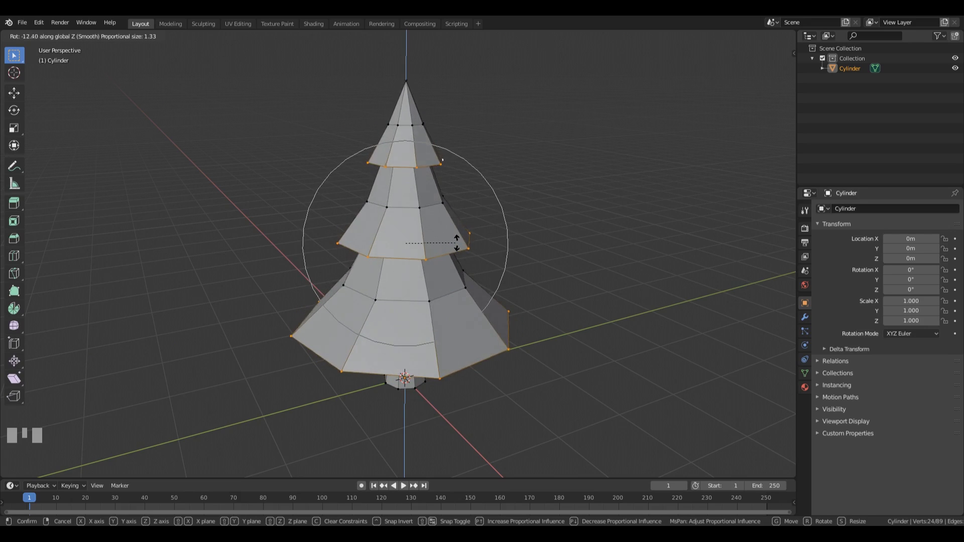
key(r)
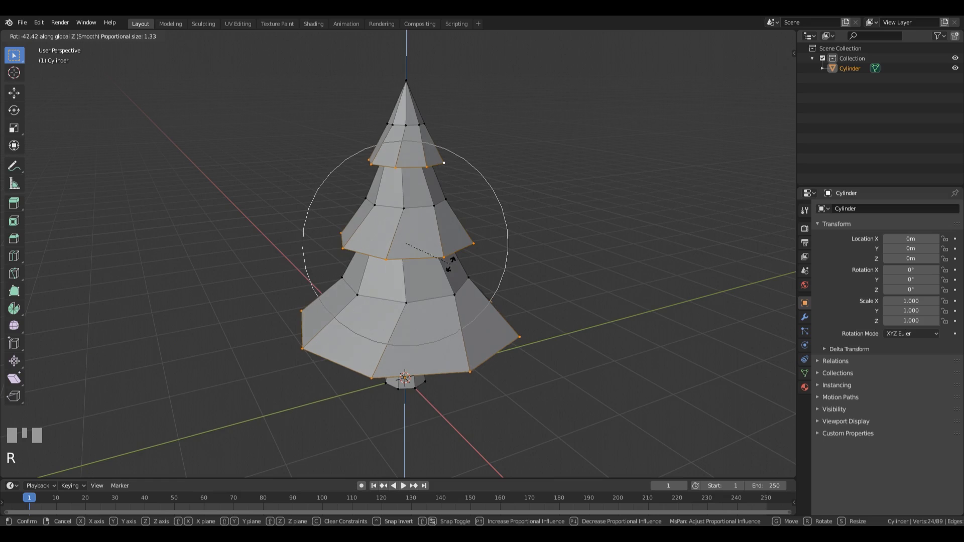
click(450, 266)
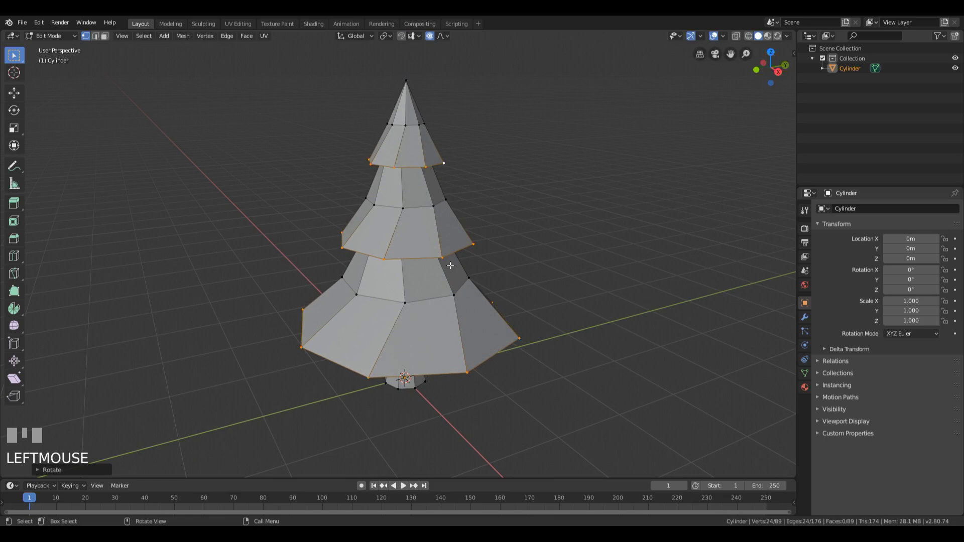
middle_drag(522, 254, 506, 230)
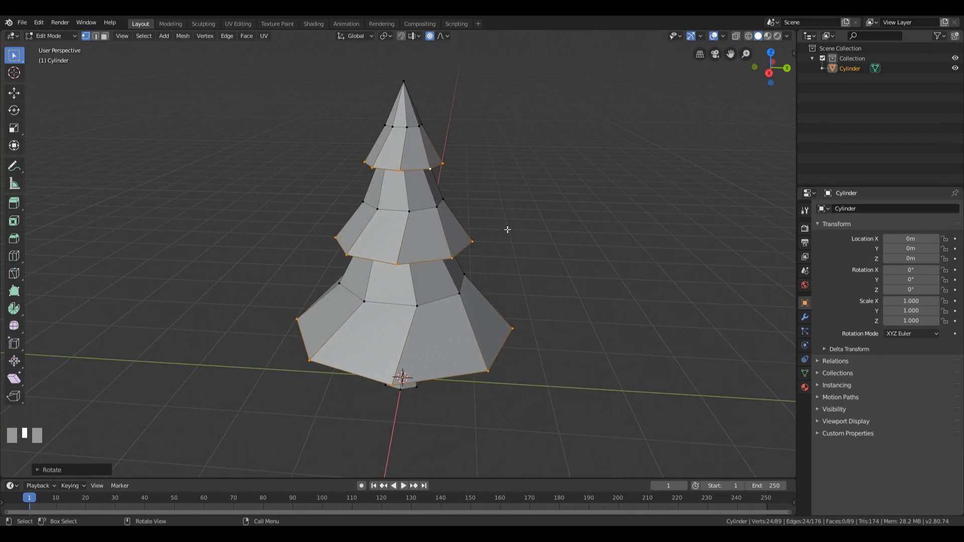
Turn off proportional editing, then scale the whole tree mesh to about 0.8 in X and Y only, with Z locked
click(430, 36)
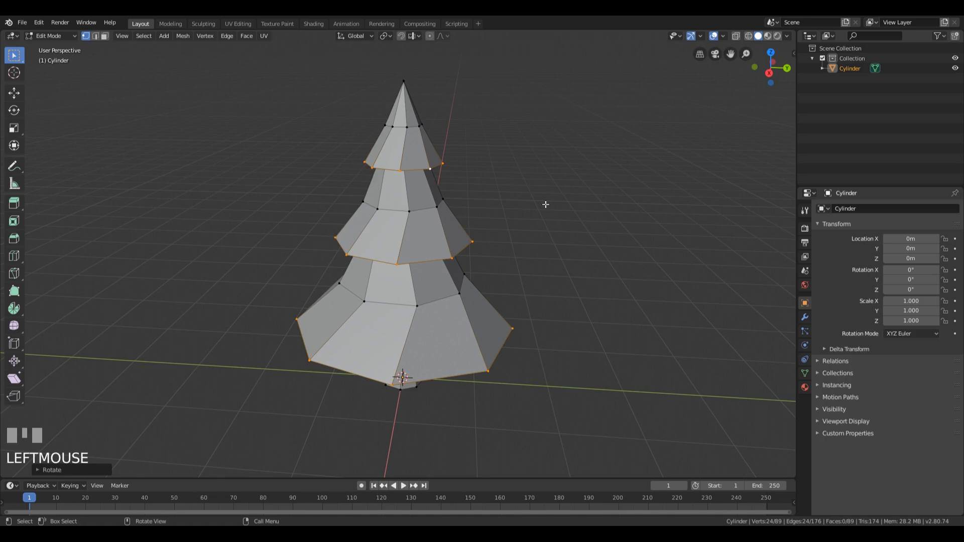
middle_drag(545, 204, 491, 252)
scroll(537, 251, down, 2)
scroll(537, 251, down, 1)
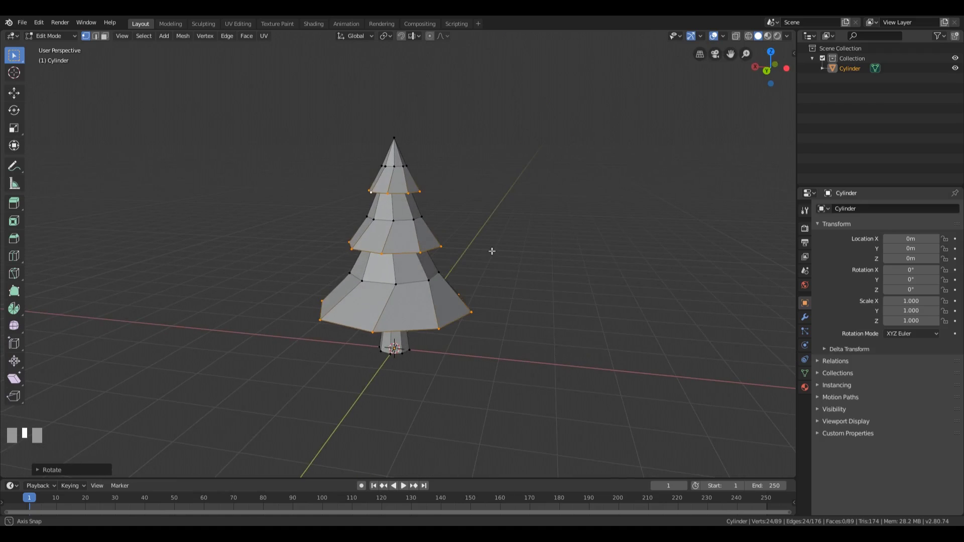
scroll(491, 251, up, 3)
scroll(523, 269, down, 2)
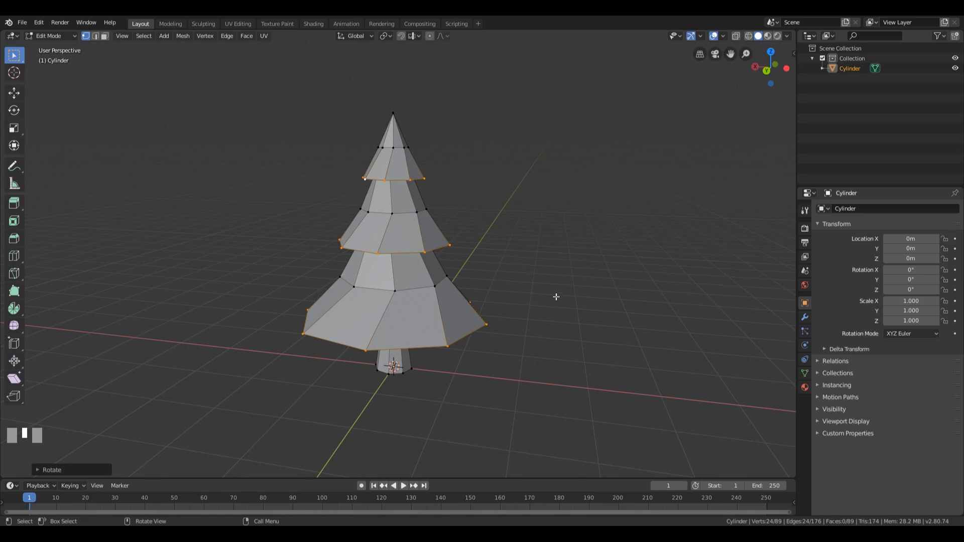
key(a)
mouse_move(536, 286)
middle_down()
mouse_move(566, 273)
mouse_move(555, 265)
mouse_move(547, 294)
middle_up()
key(s)
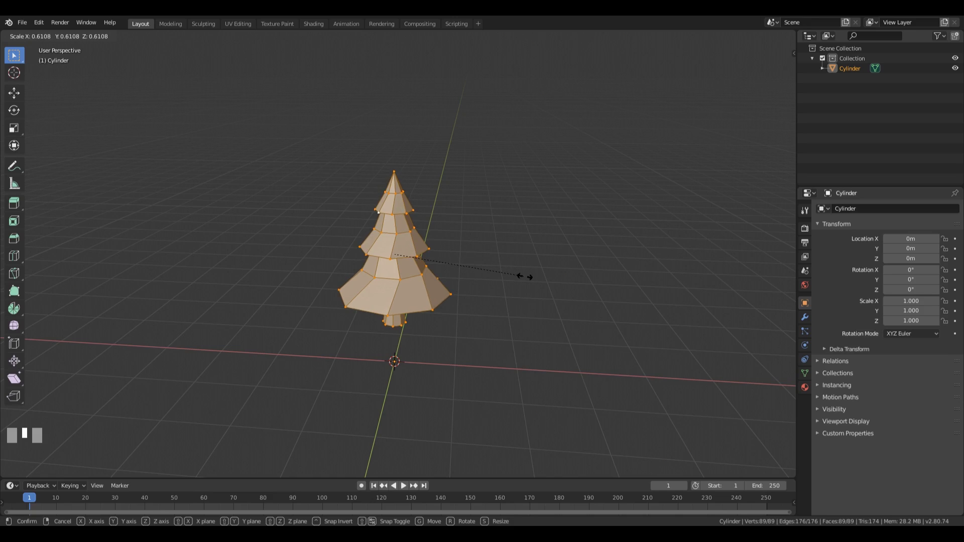
key(shift+z)
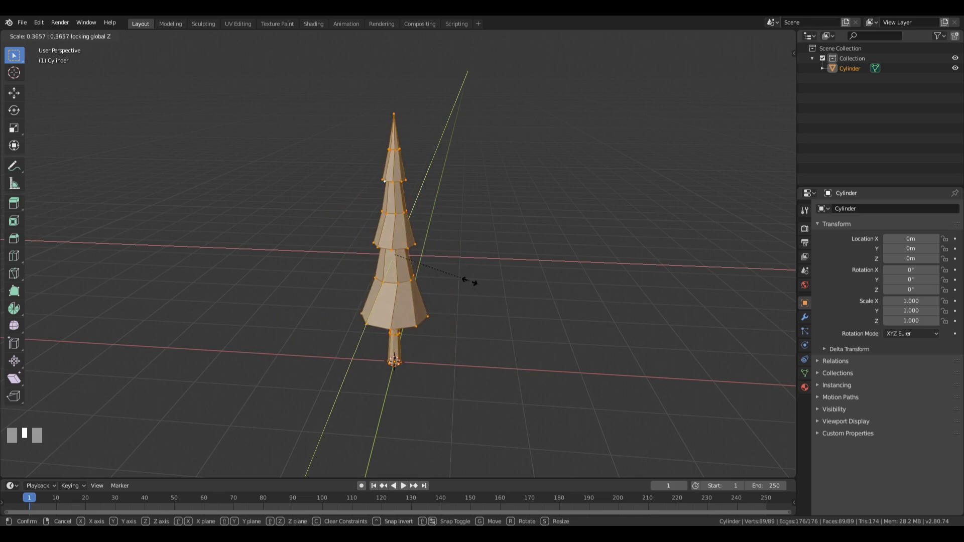
click(562, 300)
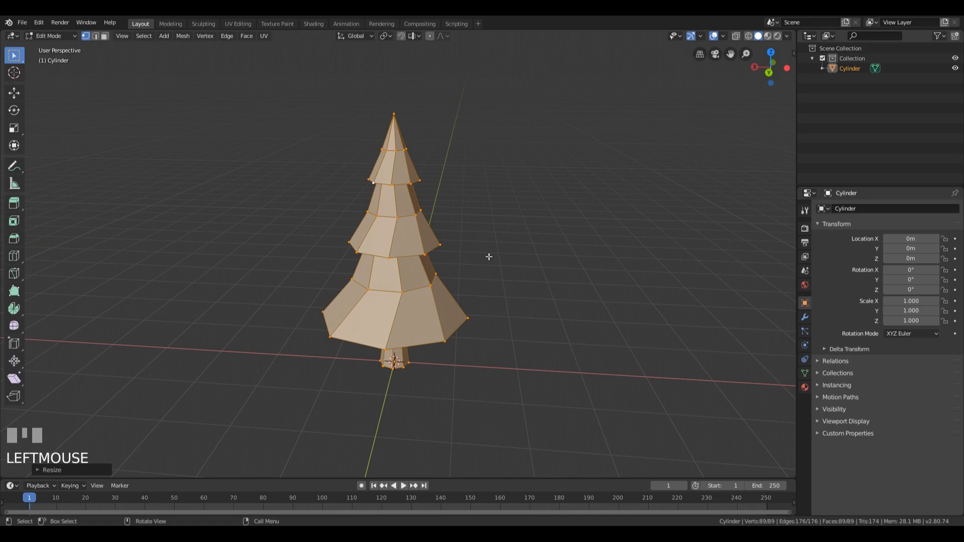
Return to Object Mode and rename the Cylinder object to Tree
key(Tab)
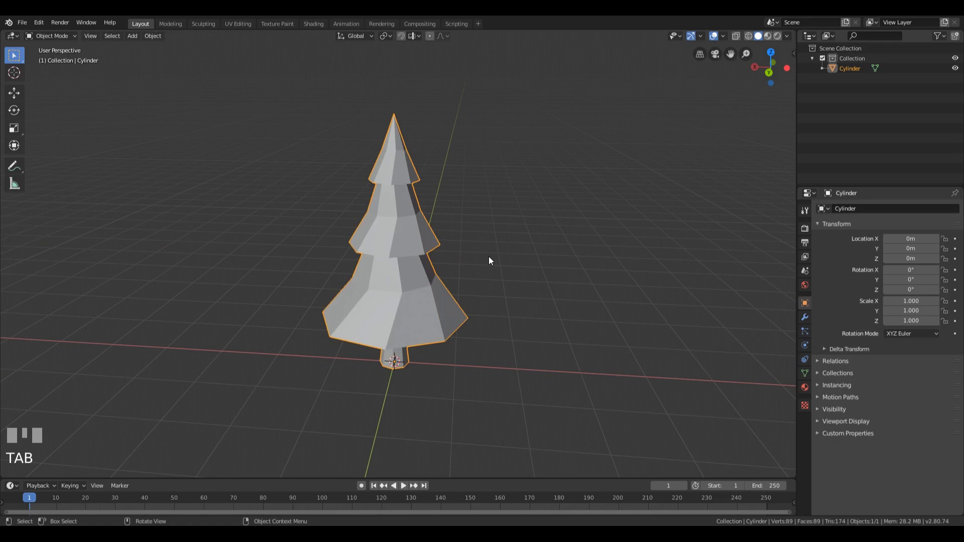
click(846, 69)
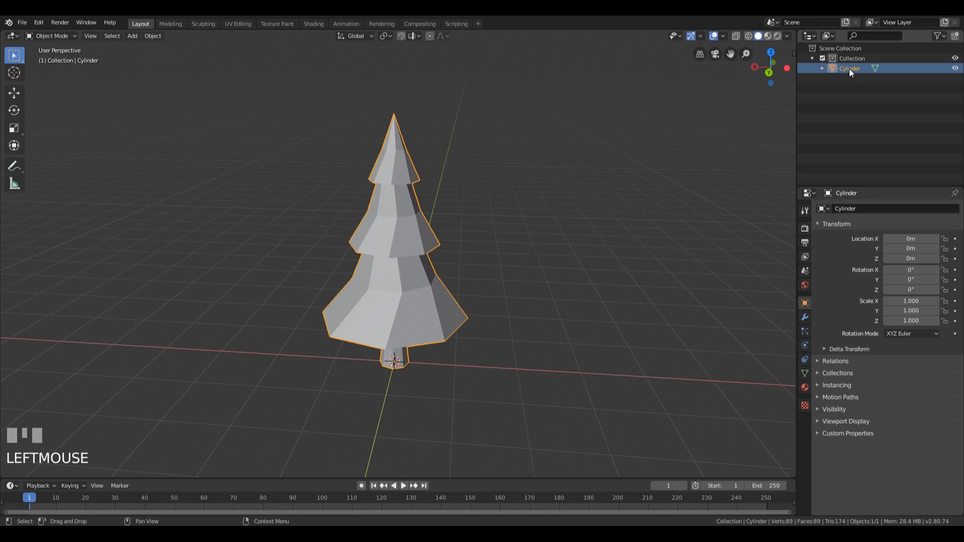
double_click(848, 69)
text(T)
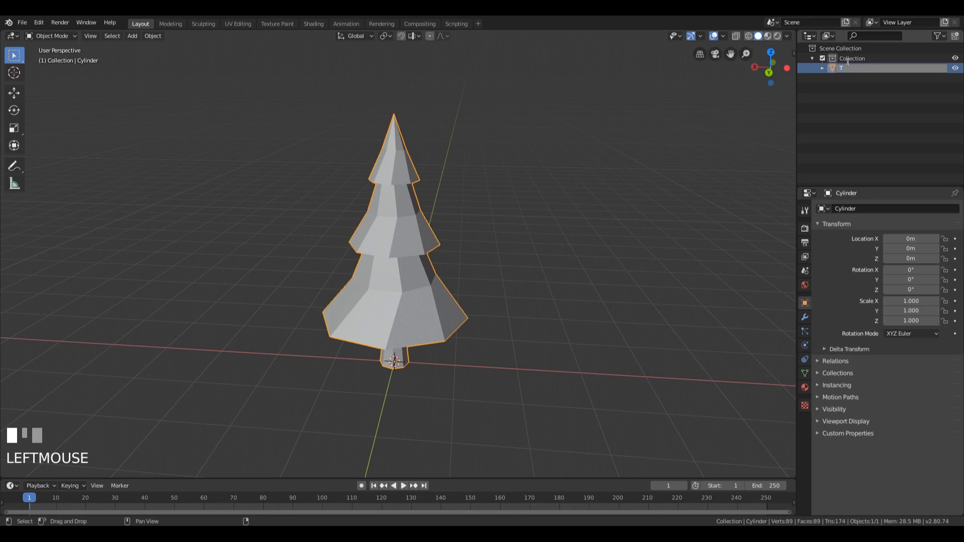
text(ree)
key(Return)
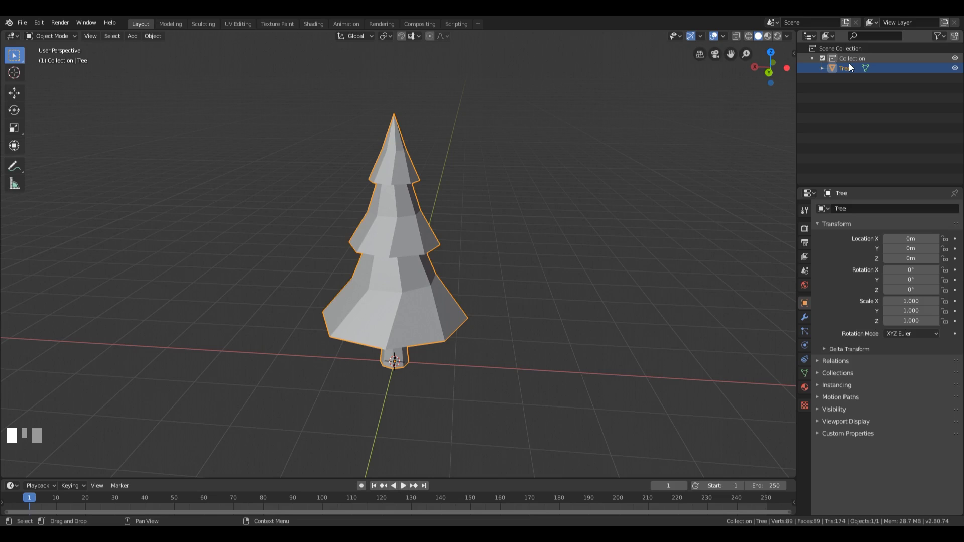
Check the Outliner's restriction toggles and hide the Tree object in the viewport
key(shift+ctrl+alt+KP_Divide)
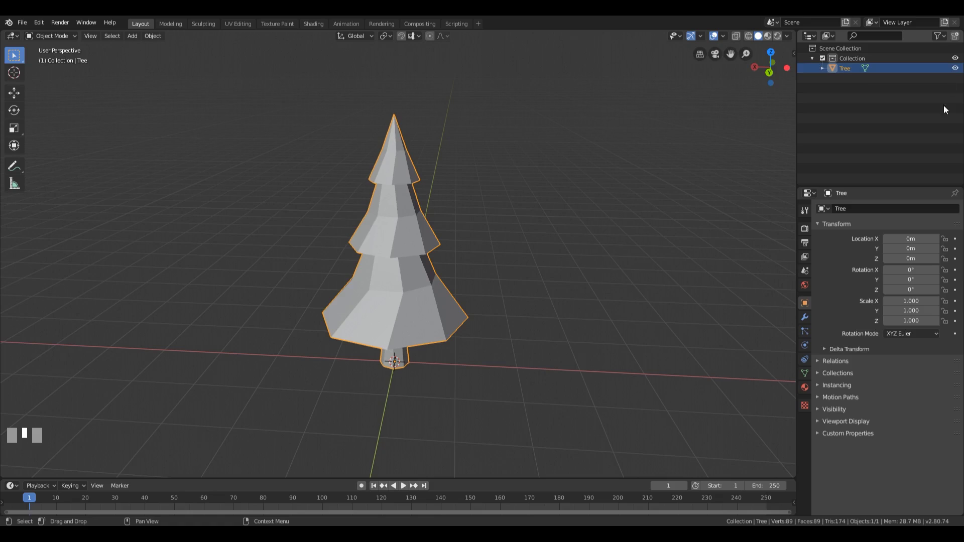
click(940, 36)
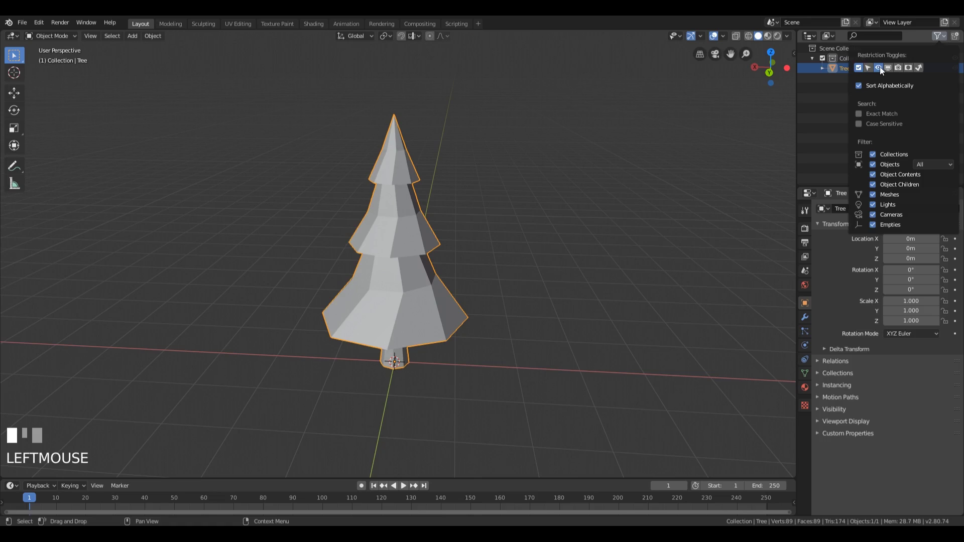
click(939, 35)
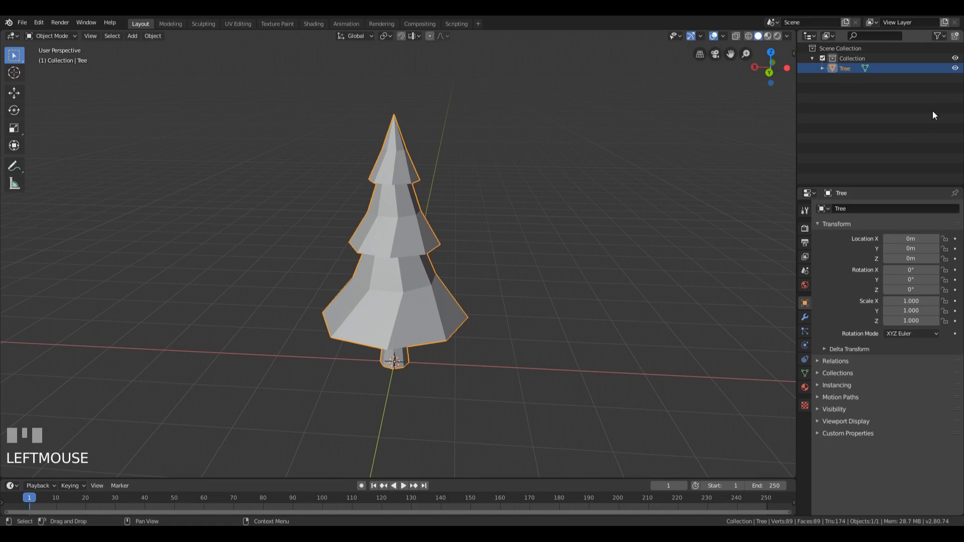
click(956, 69)
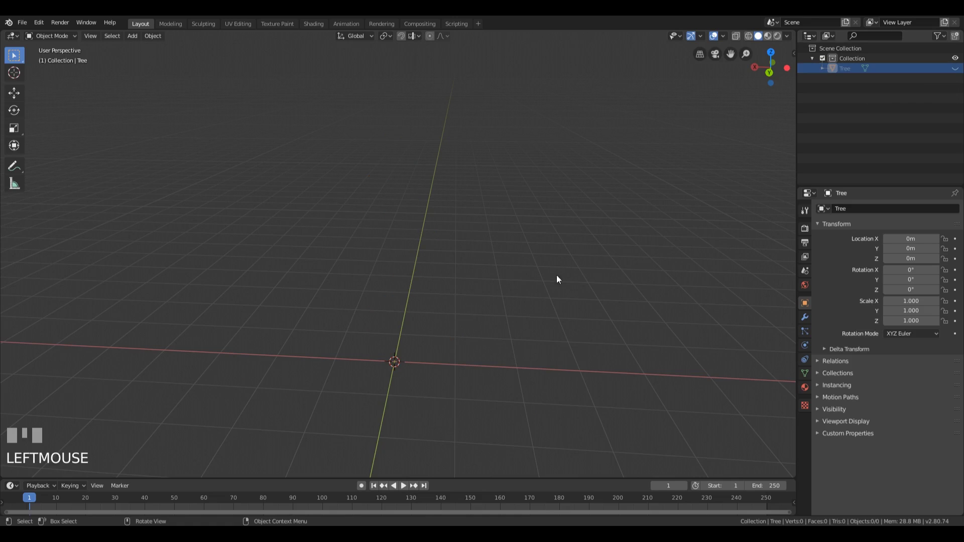